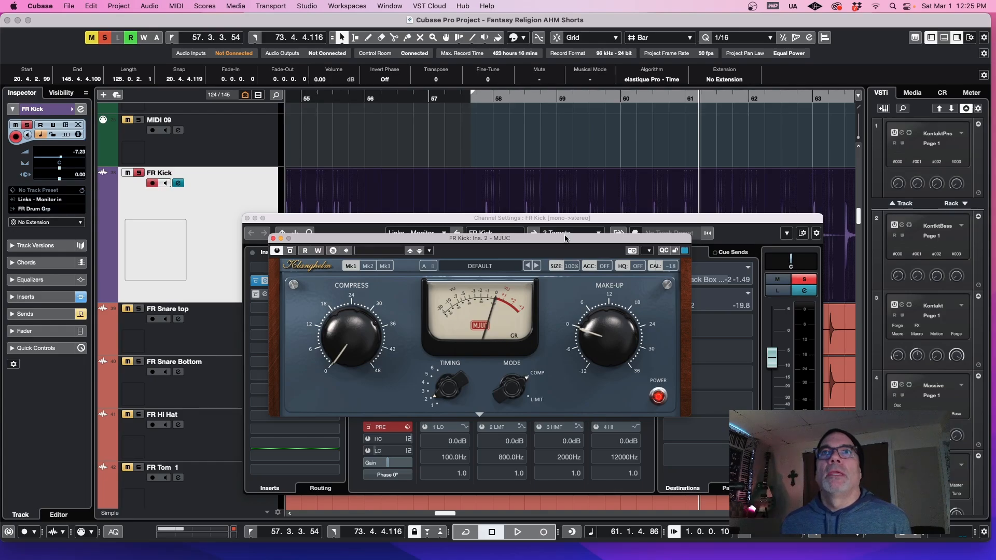
- Compare the Mk1, Mk2 and Mk3 models of the MJUC compressor and settle on Mk3
left_click(359, 288)
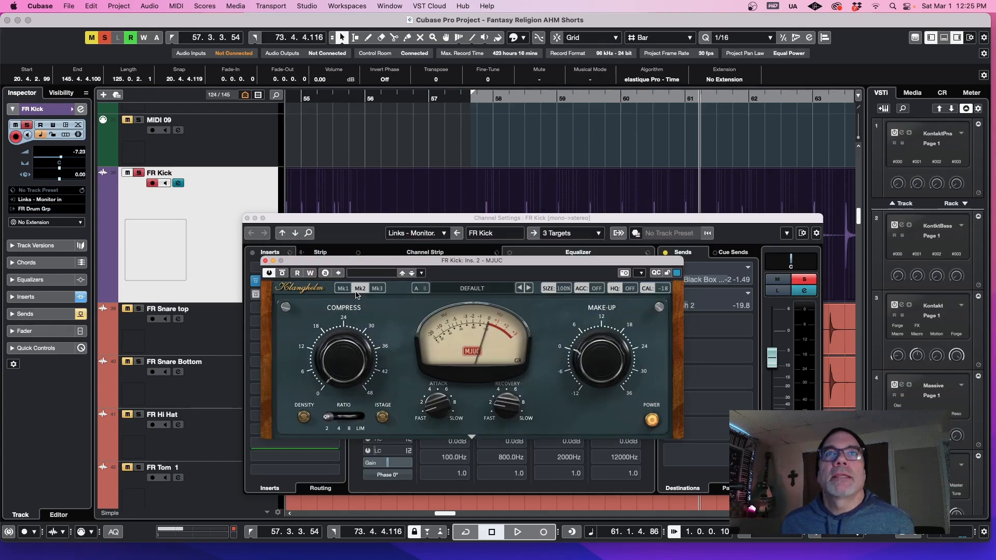
left_click(378, 290)
left_click(346, 289)
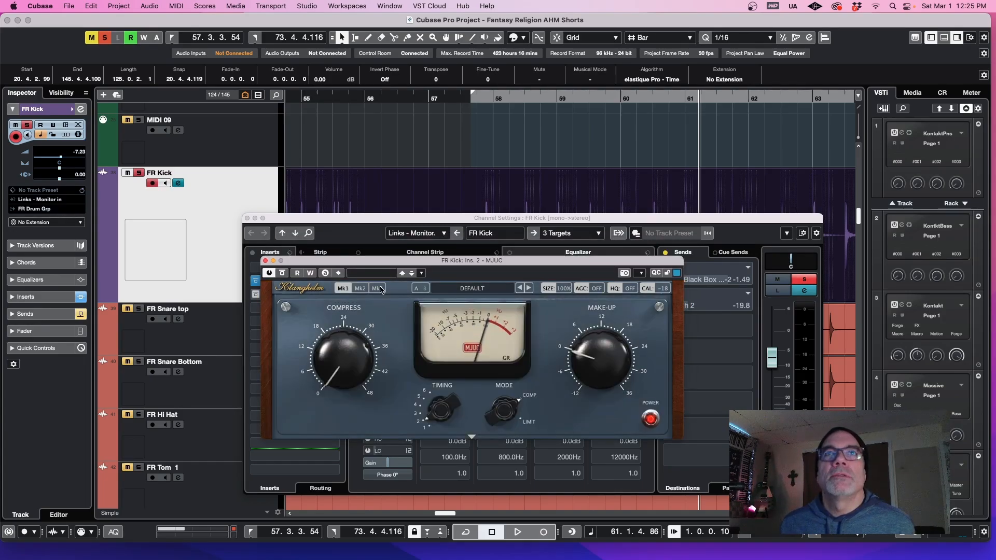
left_click(377, 288)
left_click_drag(456, 267, 443, 265)
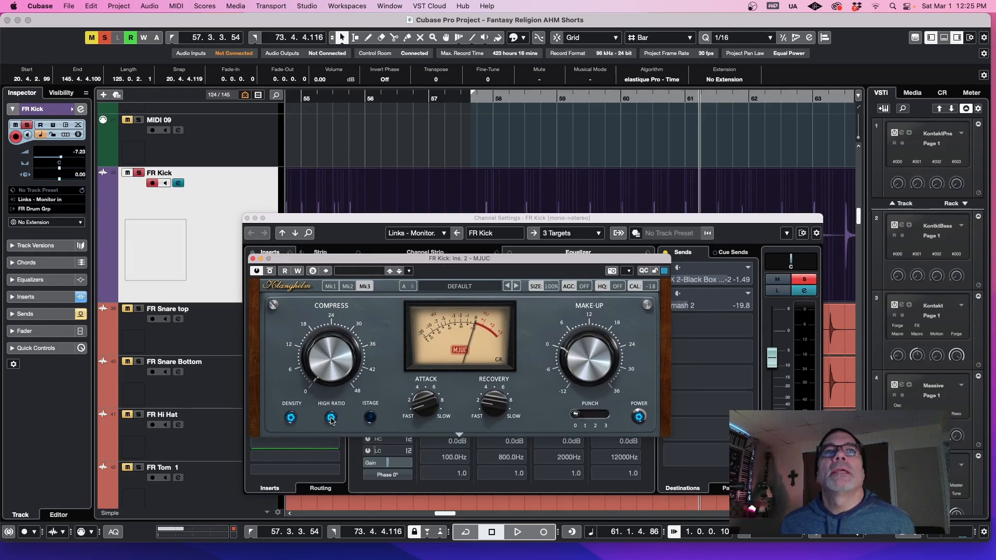
- Set MJUC's punch to 2, raise compression to about 27 and increase the make-up gain slightly, auditioning the kick
left_click_drag(434, 408, 434, 322)
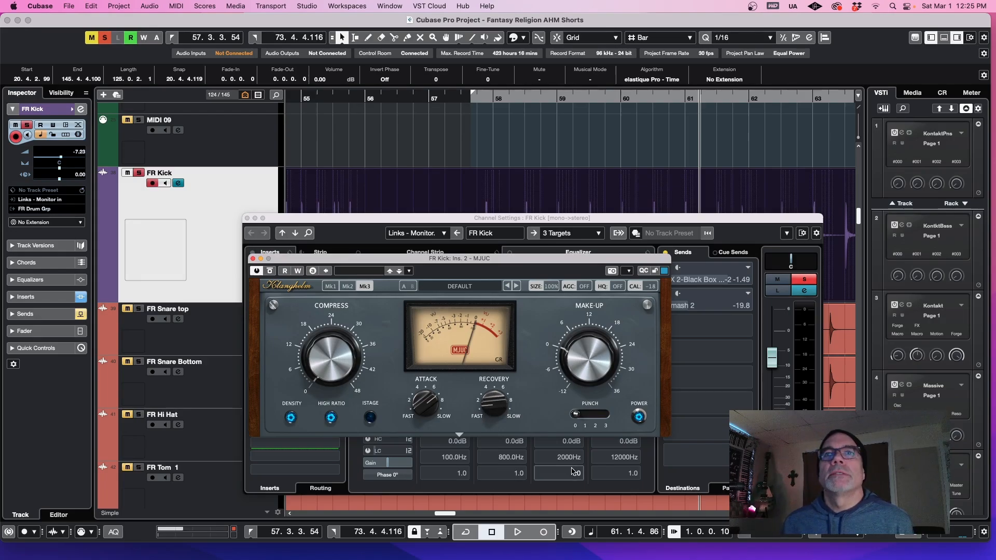
left_click(595, 427)
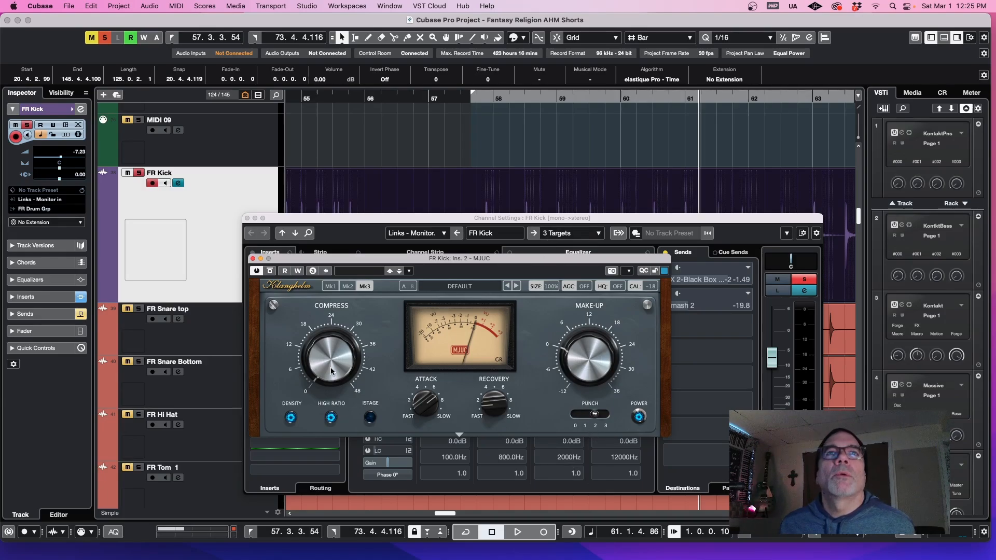
left_click(327, 270)
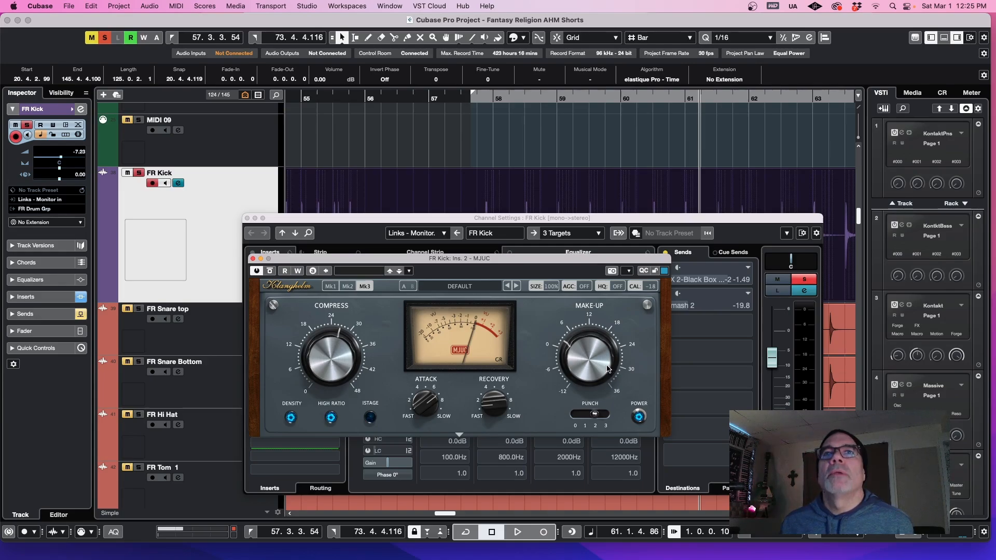
key("space")
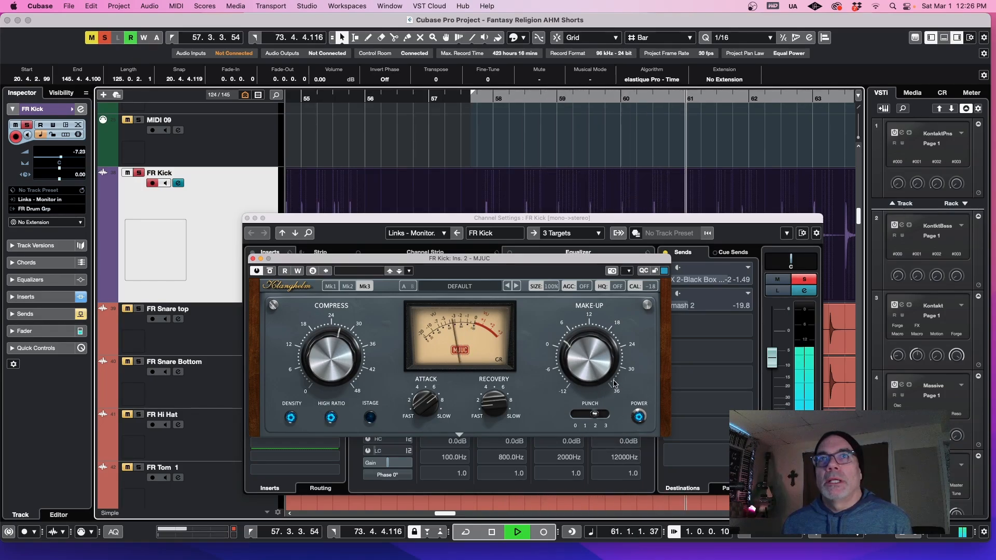
key("space")
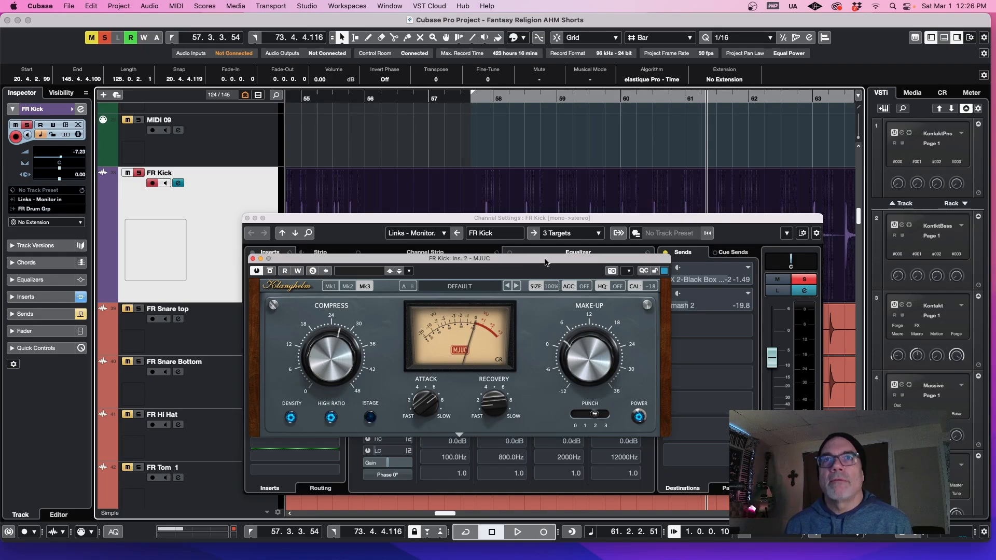
- Close the MJUC editor, activate the bypassed Pro-Q 3 insert on FR Kick and open its editor
left_click(253, 259)
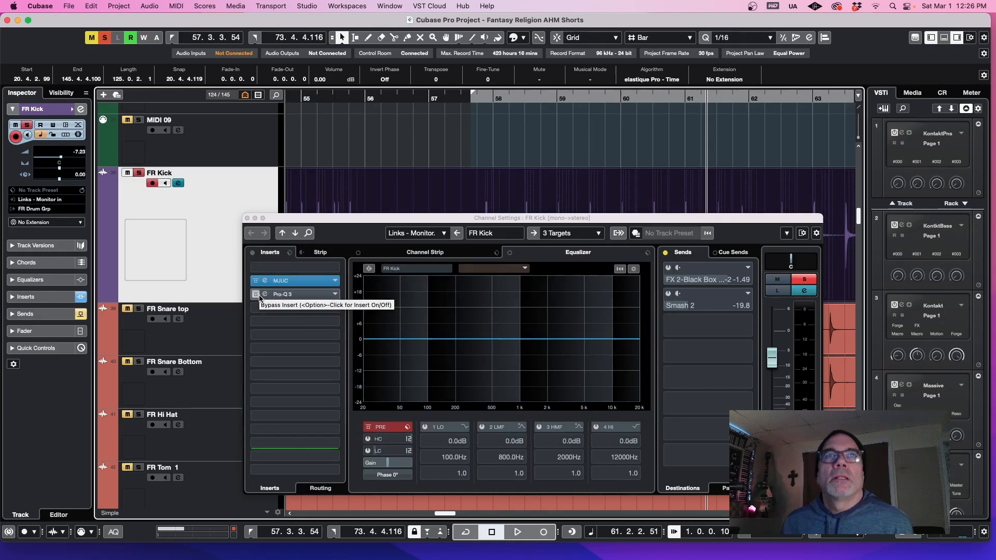
left_click(256, 295)
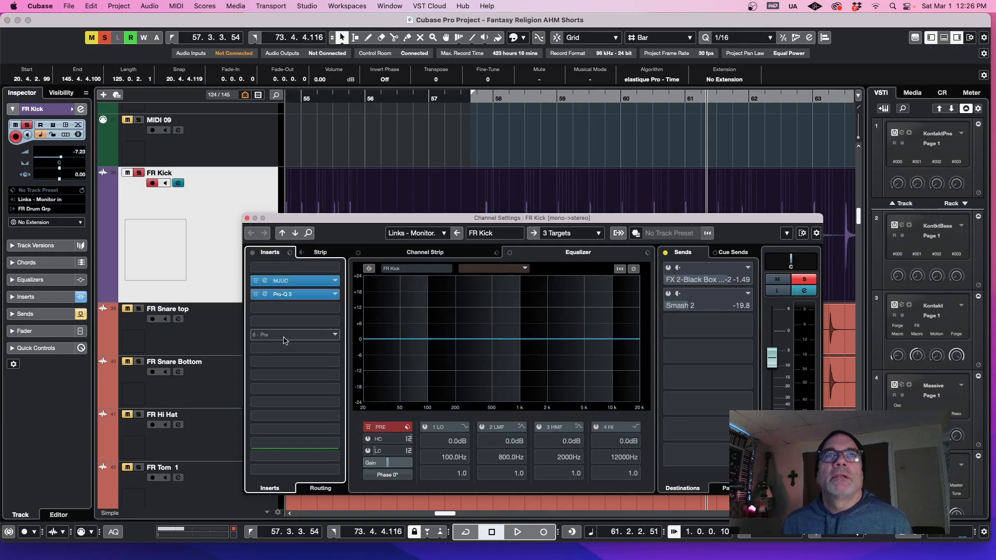
left_click(266, 296)
left_click_drag(524, 215, 512, 213)
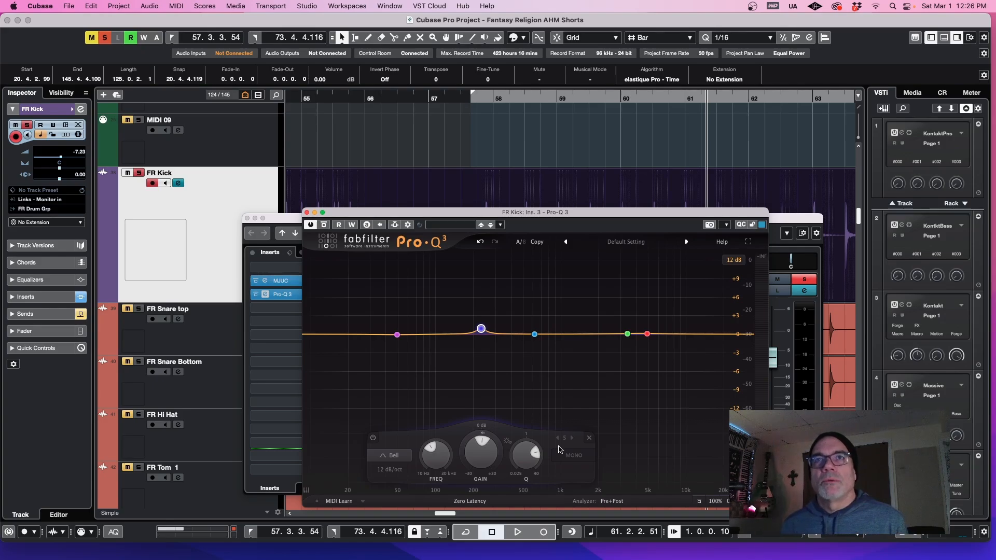
- Play the kick and examine the frequency peaks in the Pro-Q 3 spectrum
mouse_move(489, 345)
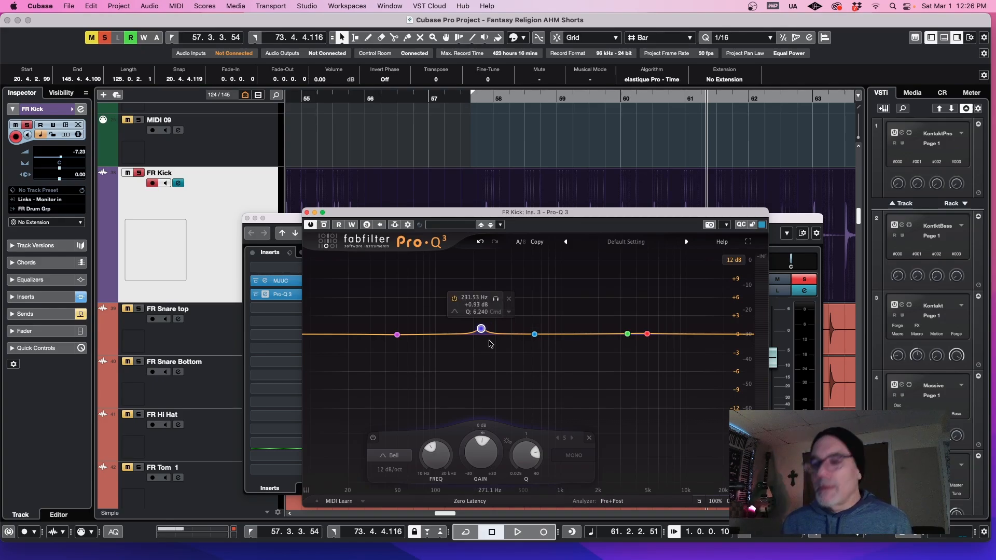
key("space")
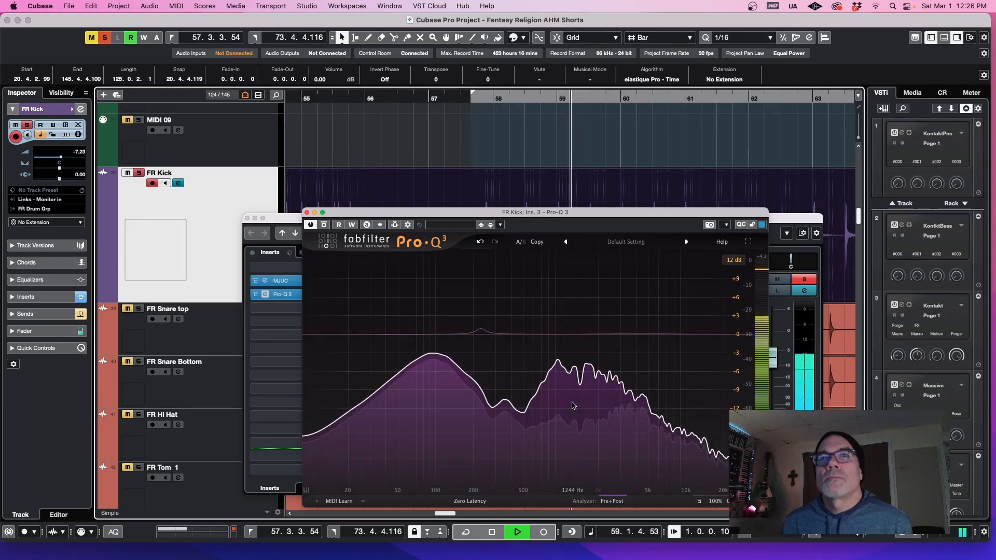
mouse_move(566, 416)
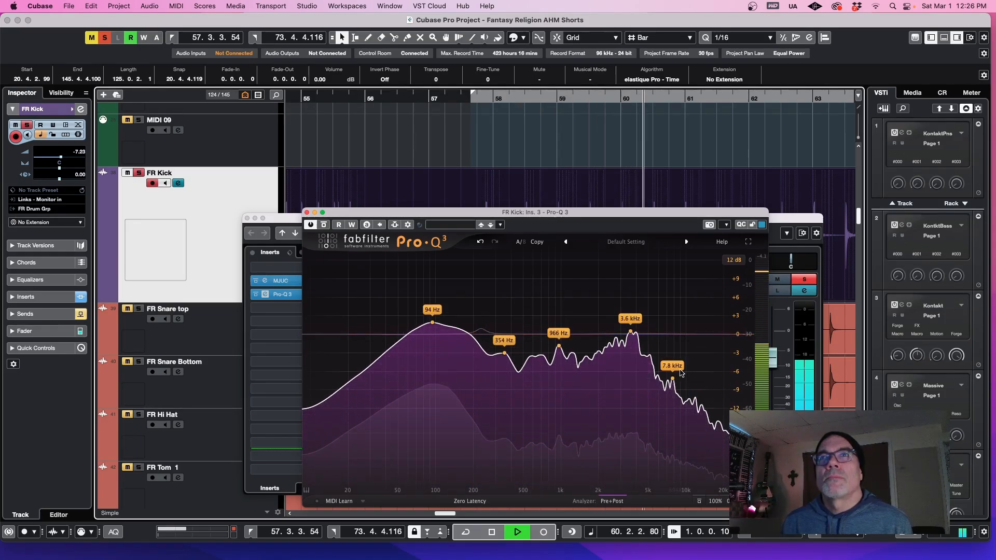
key("space")
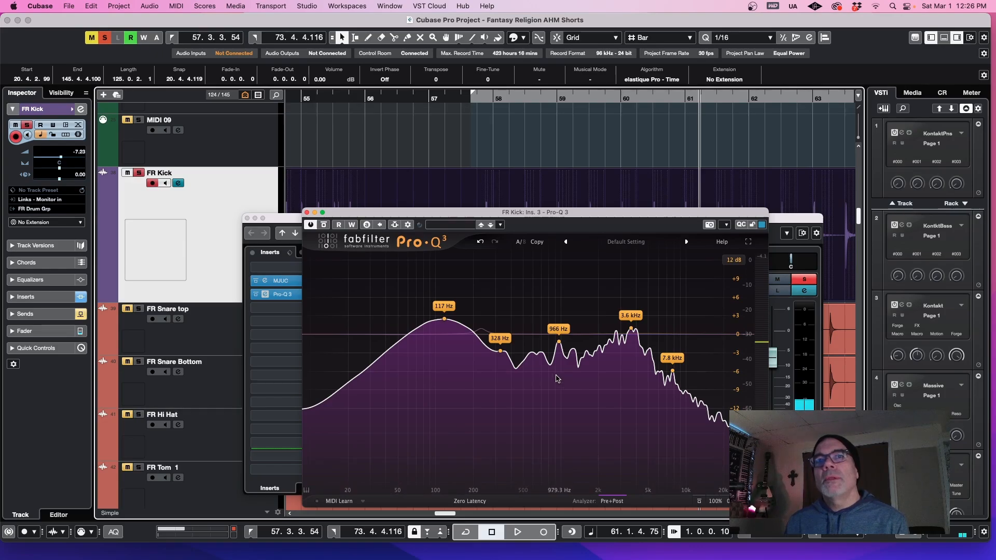
- Move the 231 Hz bell band to about 127 Hz, boost it about 4.2 dB with Q about 2.2, and audition it
left_click(481, 330)
left_click_drag(481, 331, 448, 315)
scroll(448, 315, "down", 5)
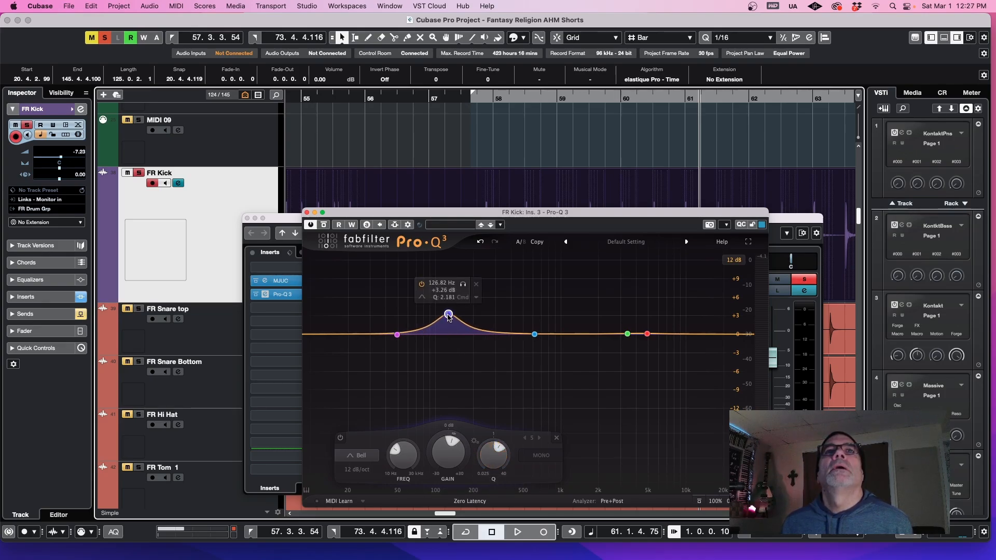
left_click_drag(448, 314, 449, 310)
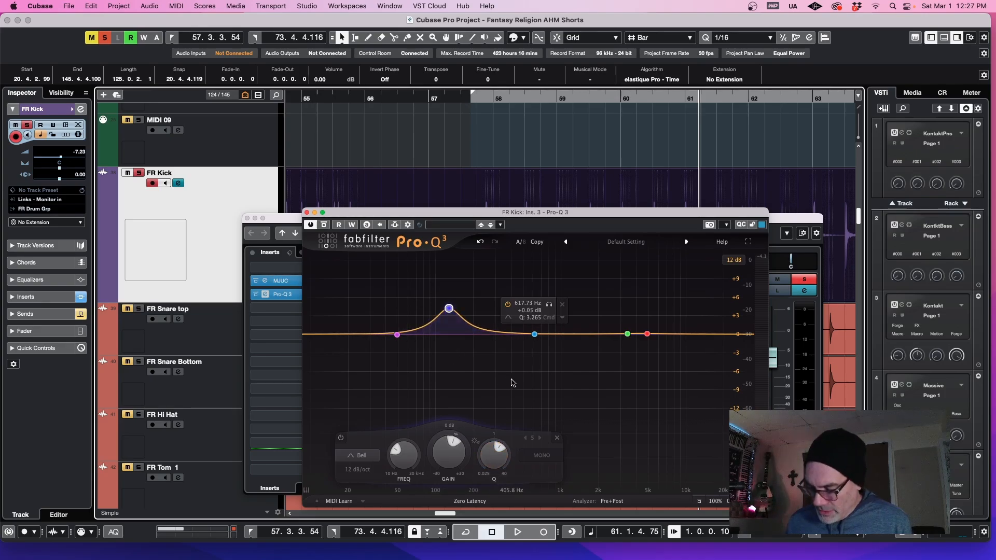
key("space")
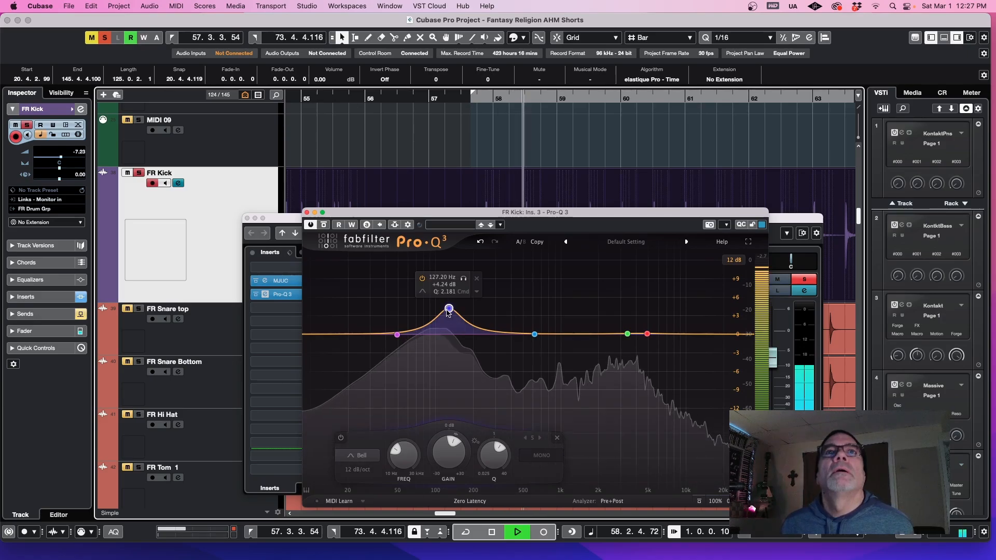
- Turn the low-mid boost into a cut of about 1.7 dB at 130 Hz with Q about 3.6, and audition it
left_click_drag(448, 308, 450, 345)
key("space")
left_click_drag(493, 449, 492, 437)
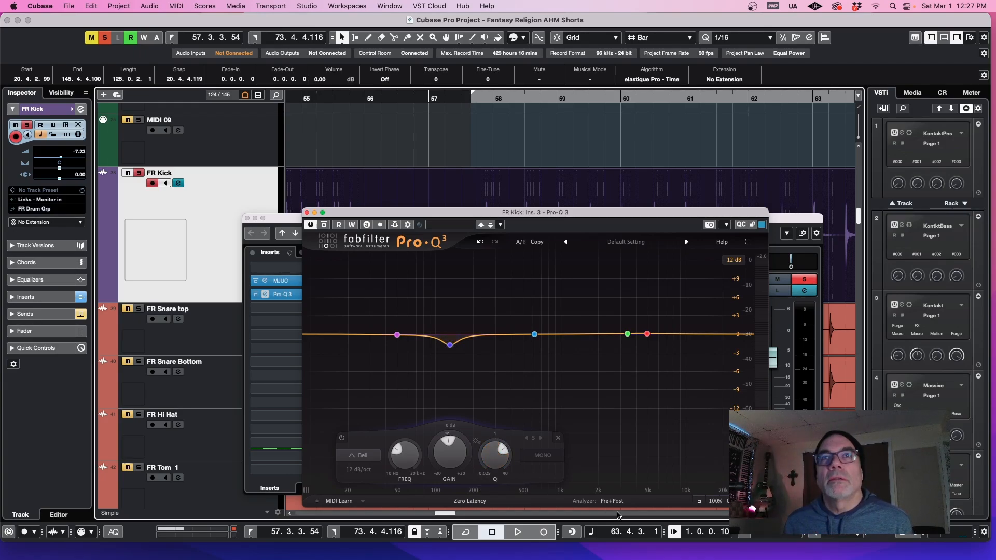
key("space")
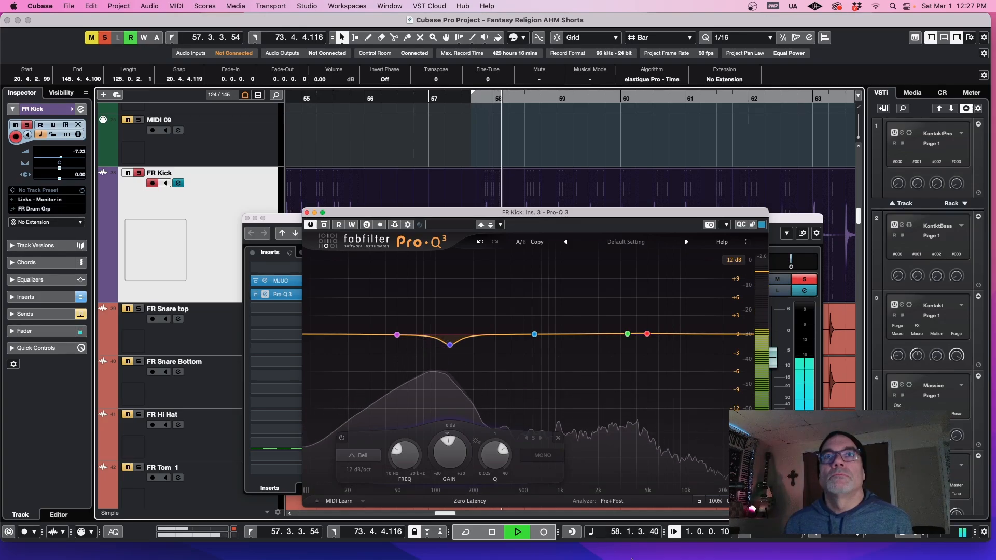
mouse_move(449, 345)
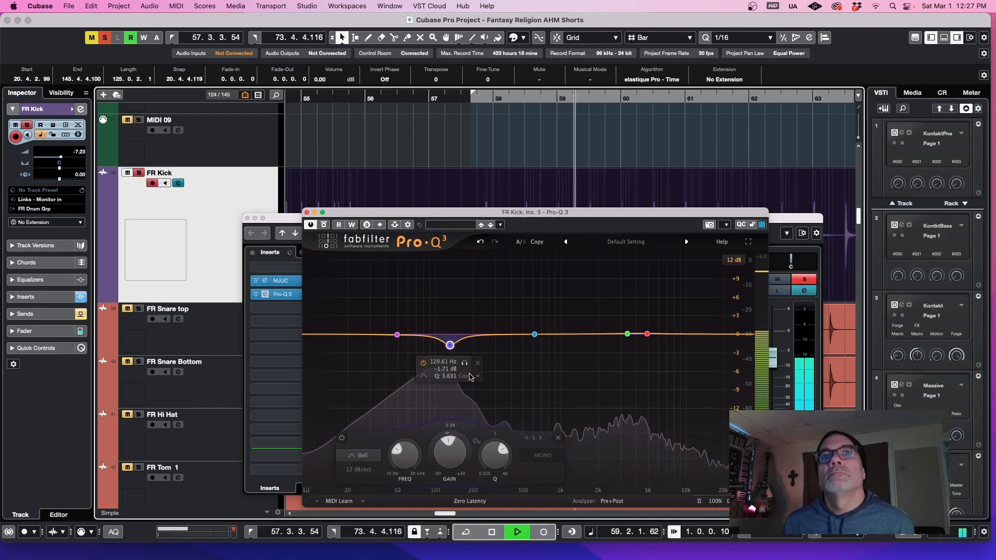
key("space")
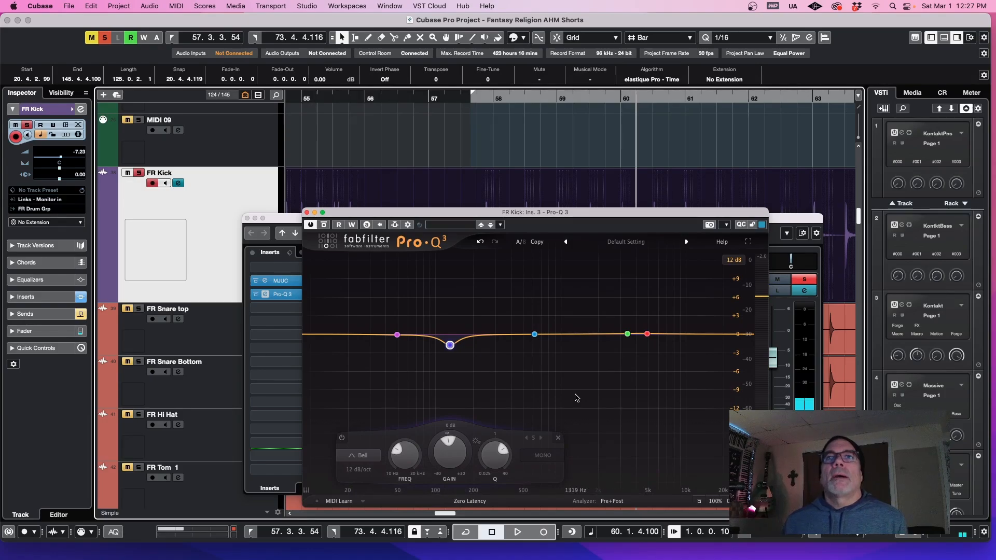
- Move the 618 Hz bell band to about 339 Hz, boosting it about 5.5 dB with Q about 1.76 during playback
left_click(535, 334)
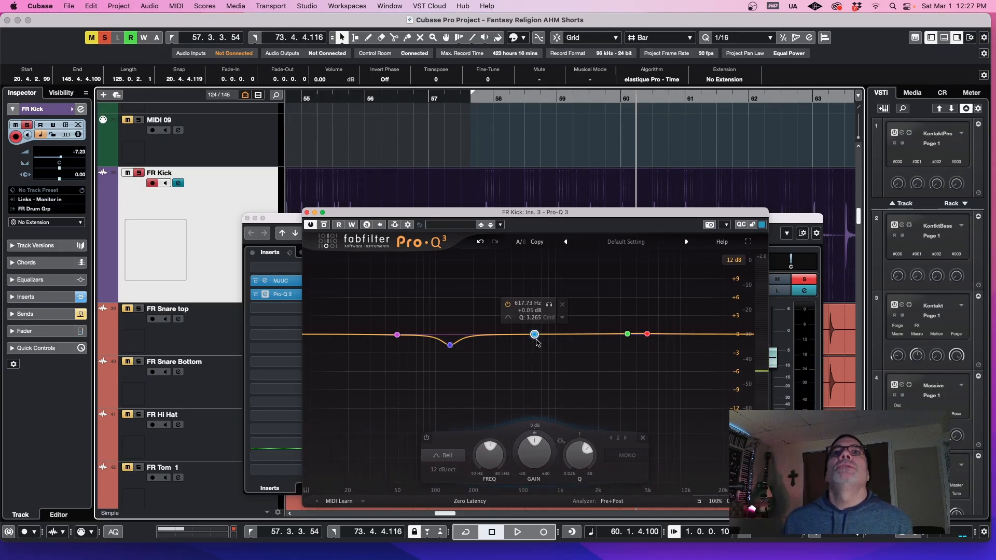
left_click_drag(536, 339, 501, 302)
key("space")
left_click_drag(546, 454, 537, 463)
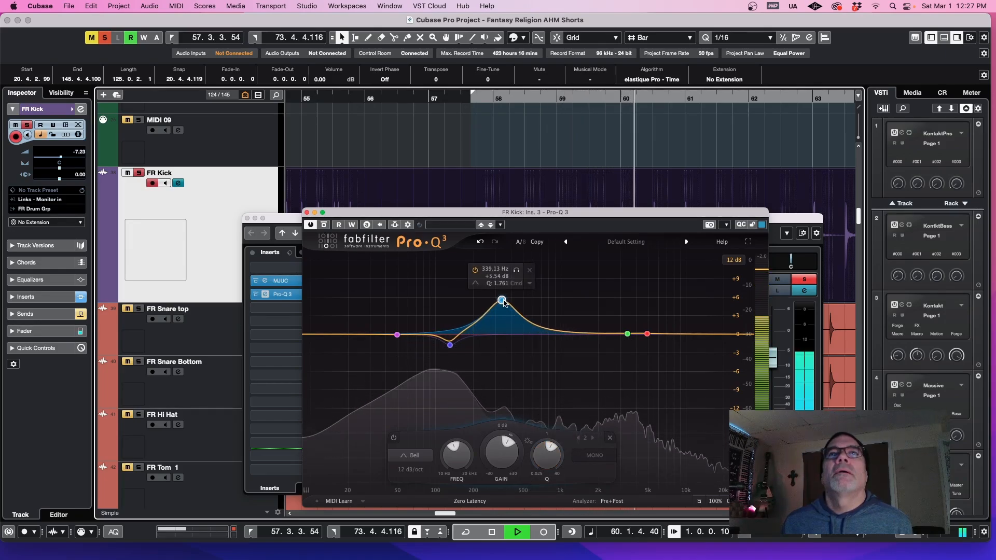
key("space")
- Turn the midrange boost into a cut of about 5.5 dB at 344 Hz and audition the kick
left_click_drag(501, 300, 503, 371)
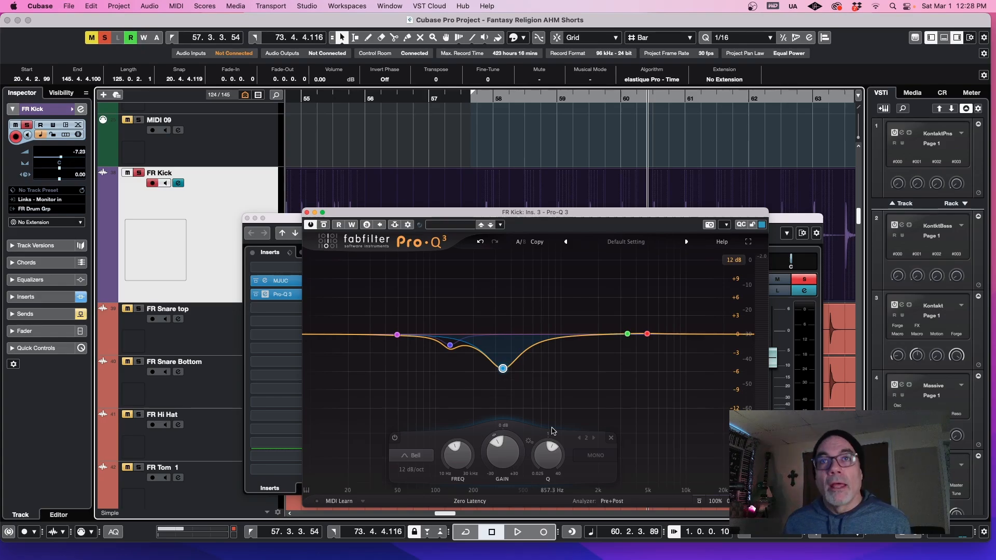
key("space")
mouse_move(502, 371)
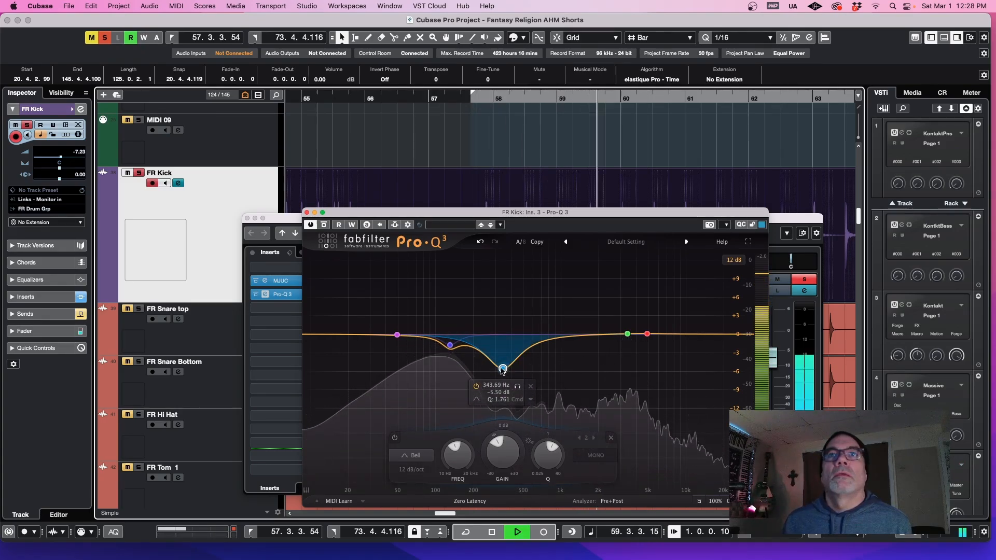
left_click_drag(501, 368, 501, 366)
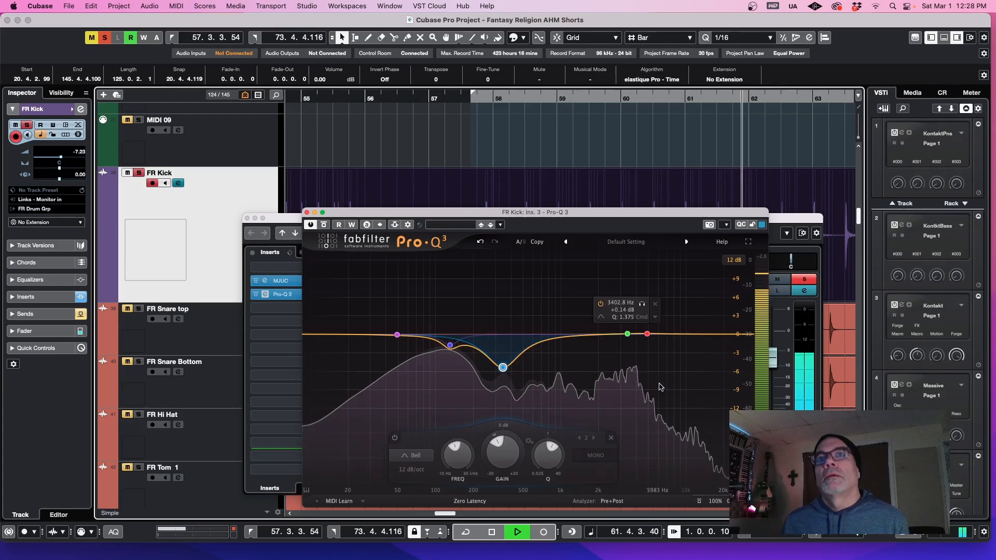
key("space")
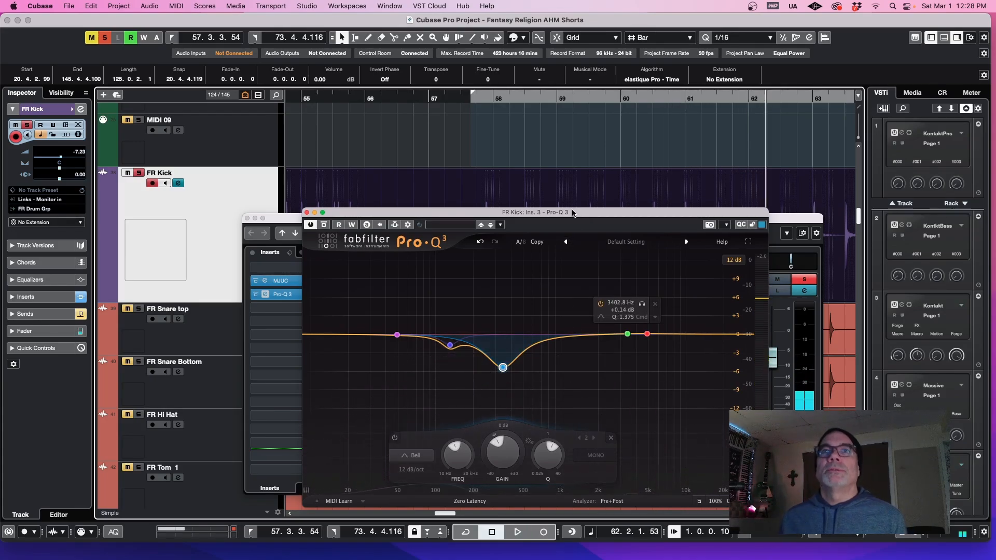
left_click_drag(573, 213, 564, 211)
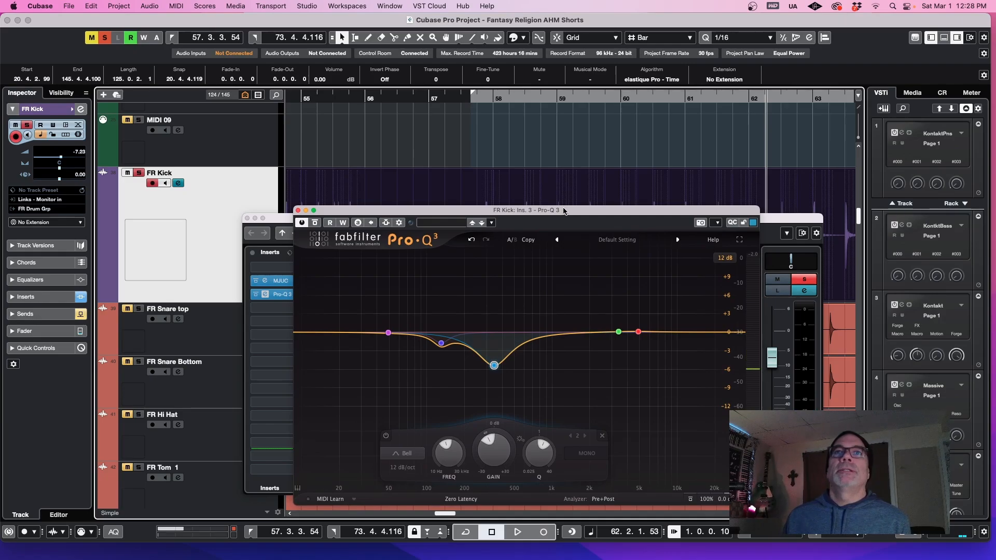
left_click_drag(416, 212, 401, 212)
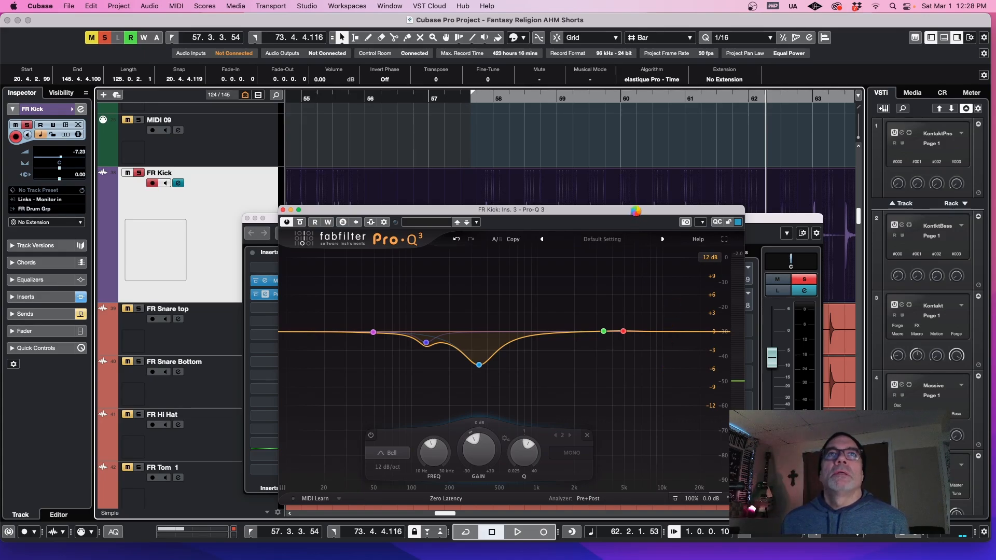
left_click_drag(636, 214, 651, 213)
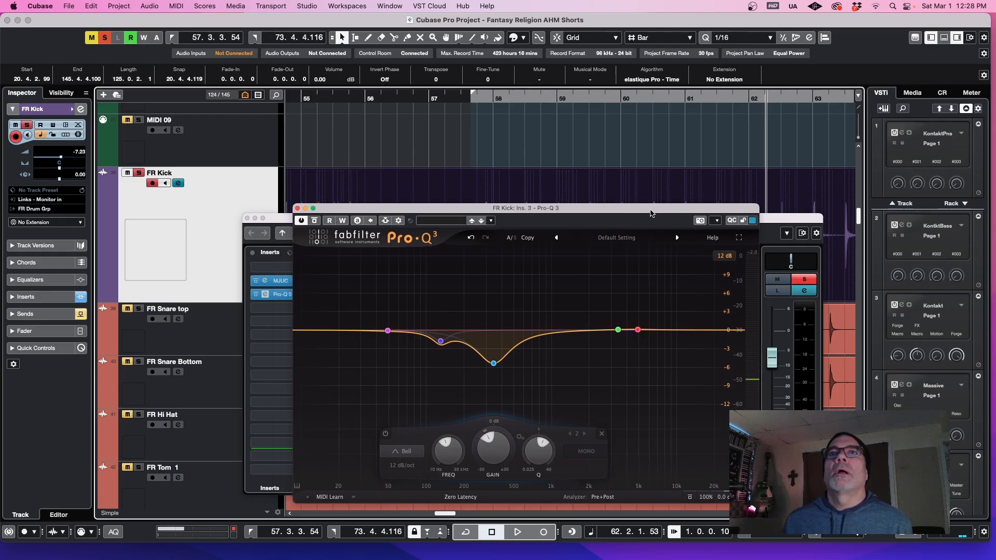
- Boost the 4870 Hz bell band about 2.7 dB near 4972 Hz and the neighbouring 3403 Hz band about 2 dB
mouse_move(641, 340)
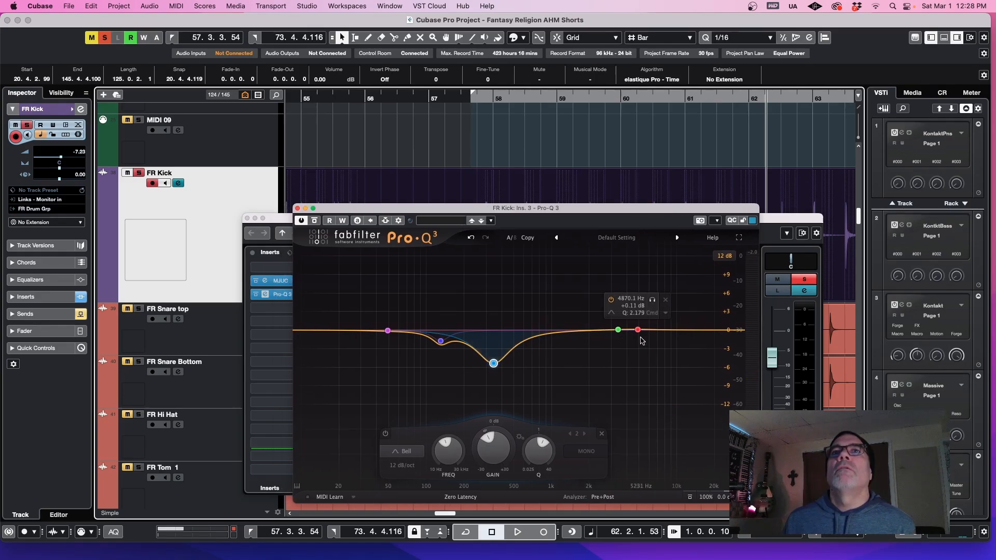
left_click(638, 330)
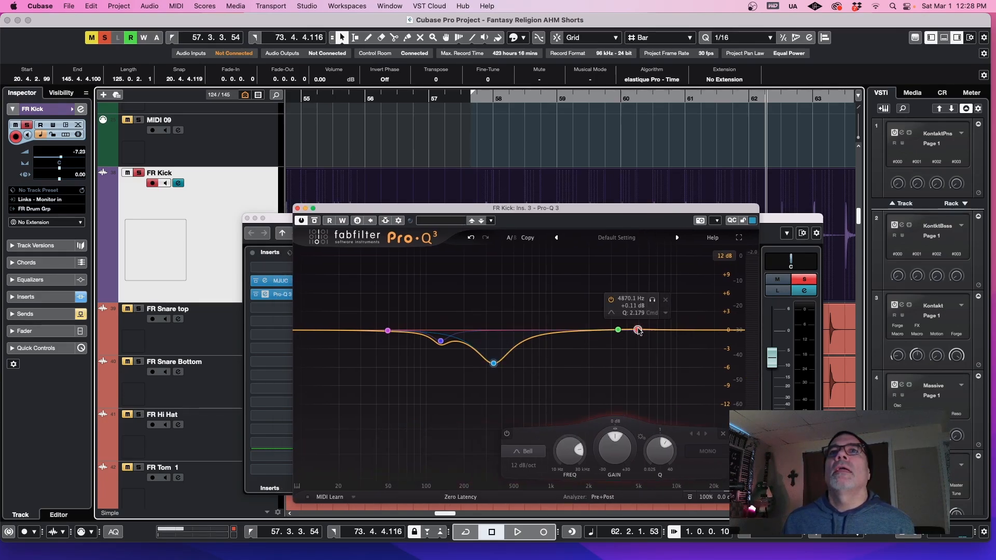
left_click_drag(638, 323, 639, 306)
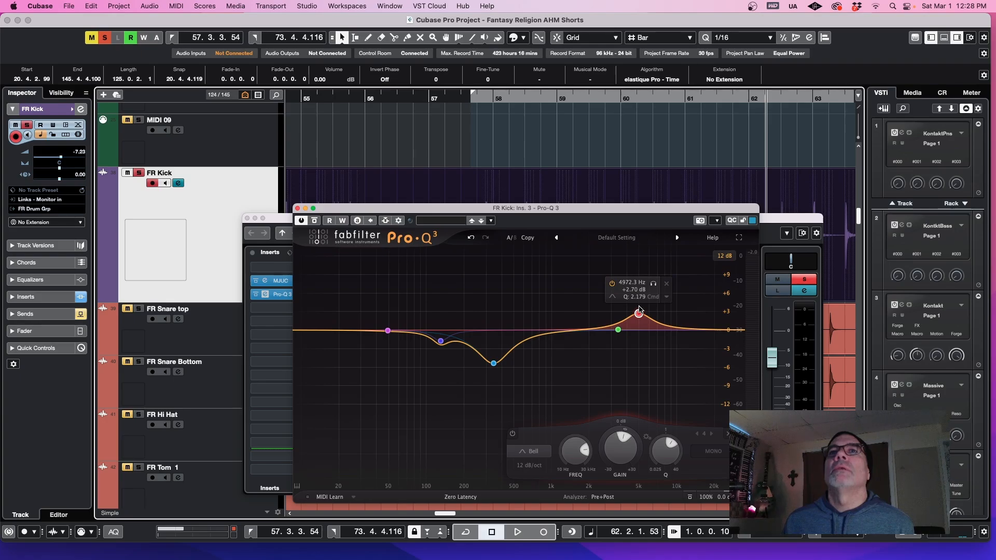
left_click(617, 330)
left_click_drag(616, 328, 617, 321)
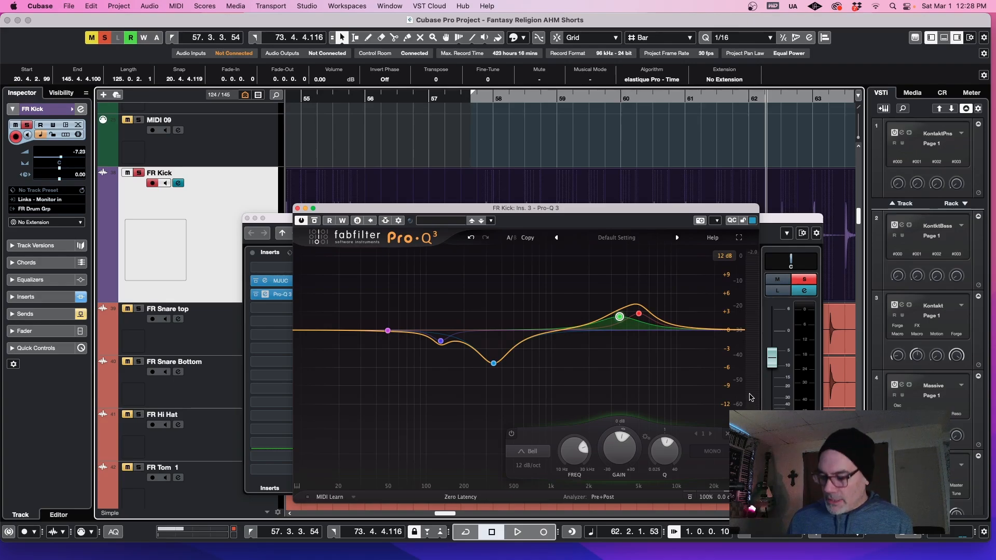
- Audition the soloed kick with the current Pro-Q 3 curve in two short playback passes
key("space")
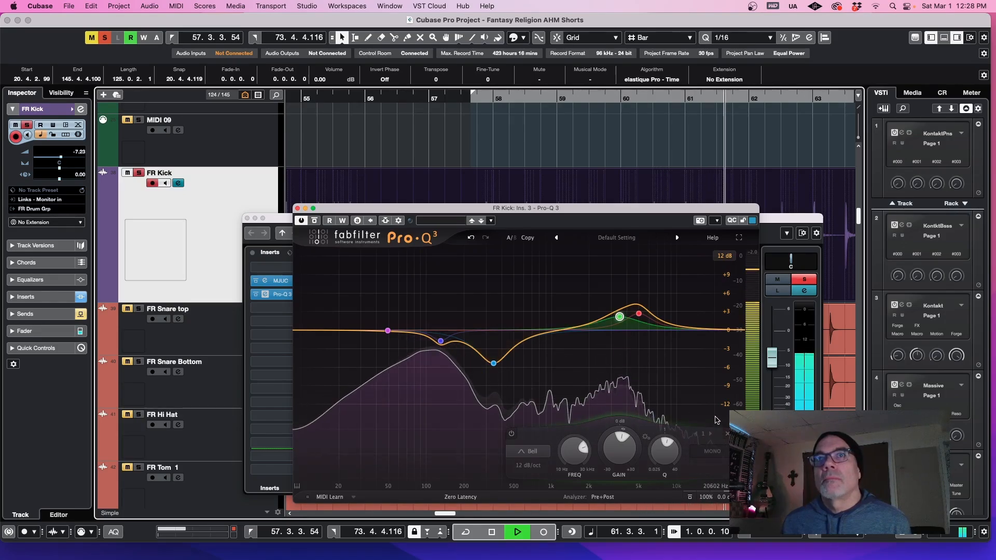
key("space")
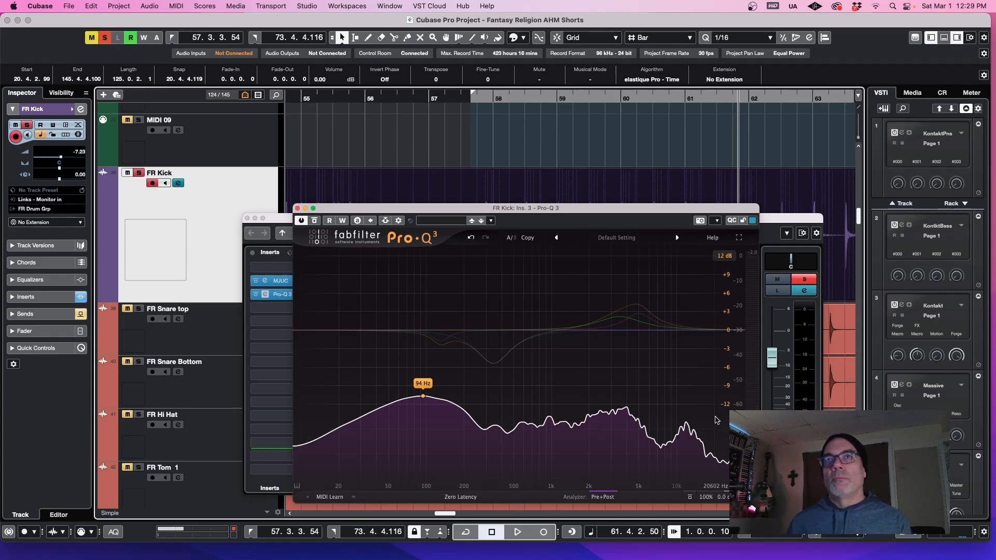
left_click_drag(673, 210, 647, 208)
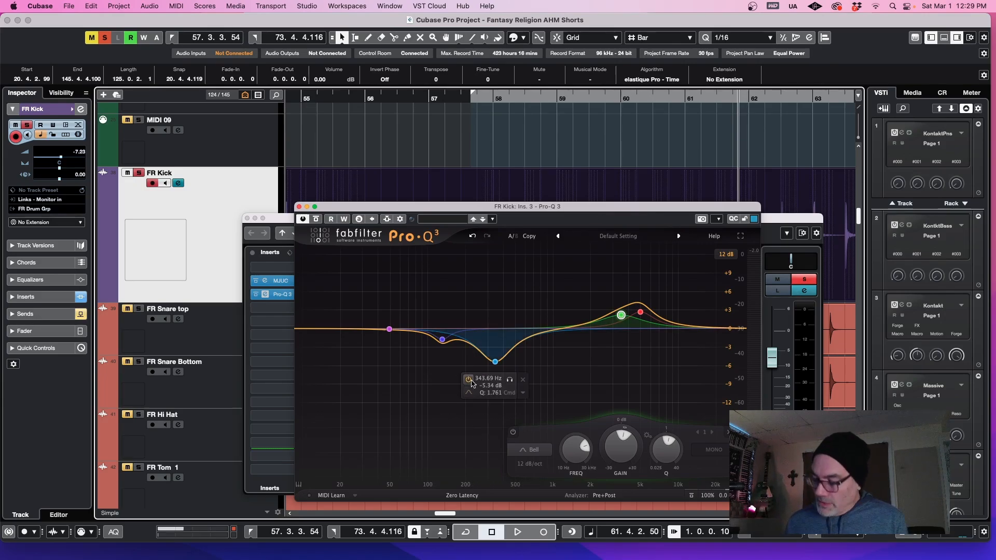
key("space")
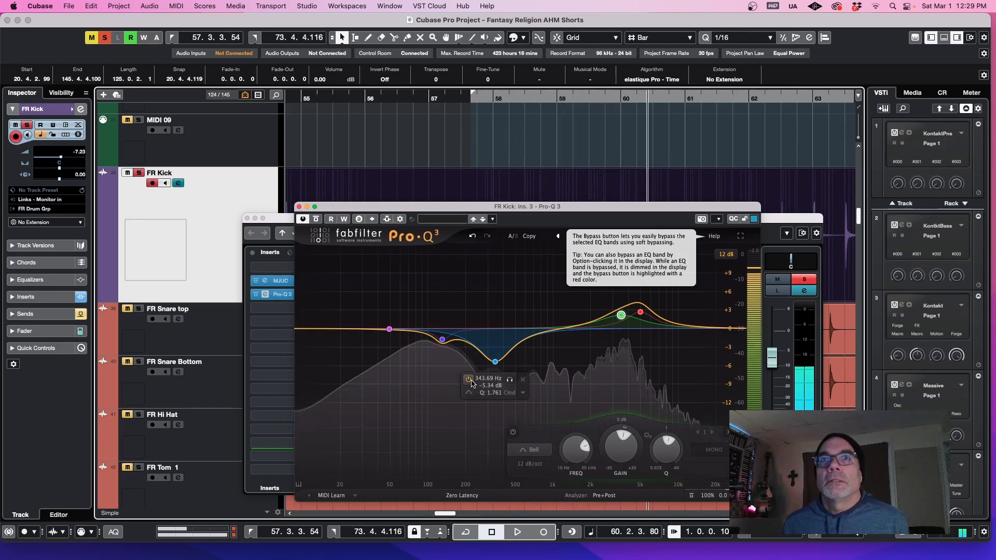
key("space")
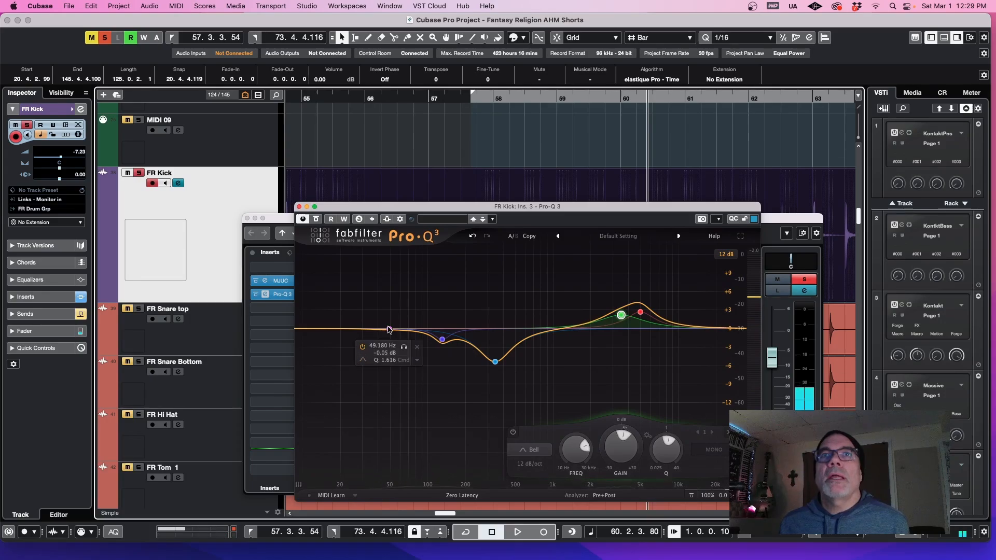
- Boost the low bell band about 3 dB at 50 Hz, audition the kick, and close Pro-Q 3
left_click_drag(389, 331, 390, 309)
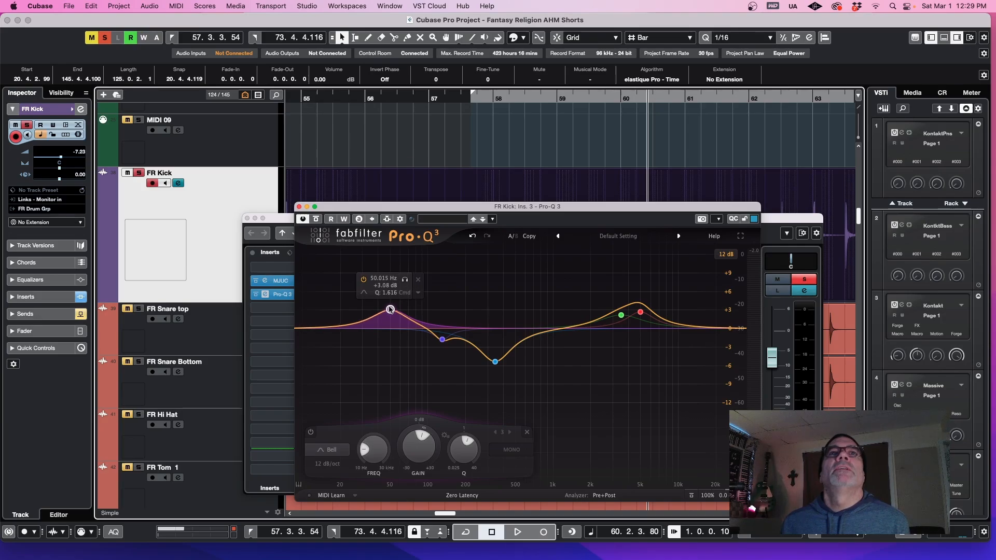
key("space")
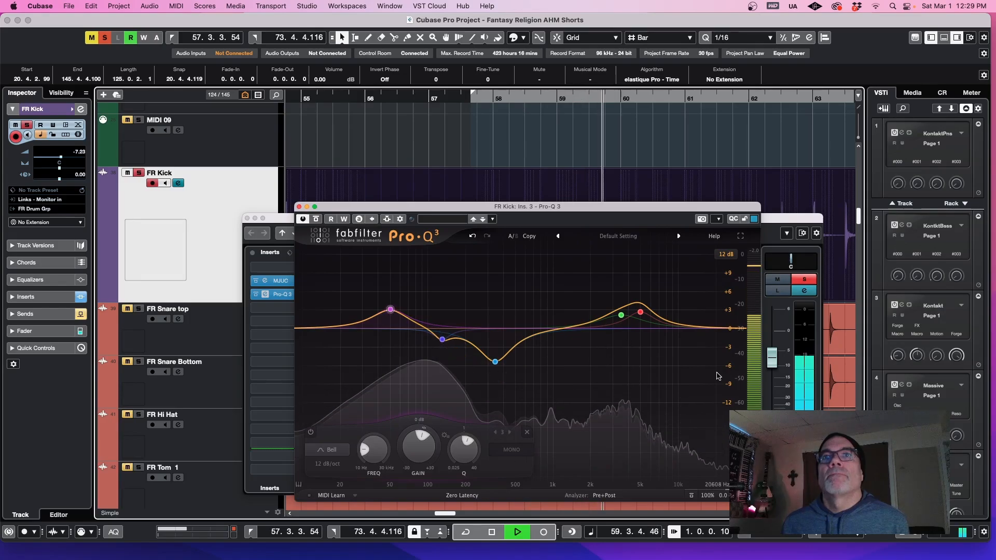
key("space")
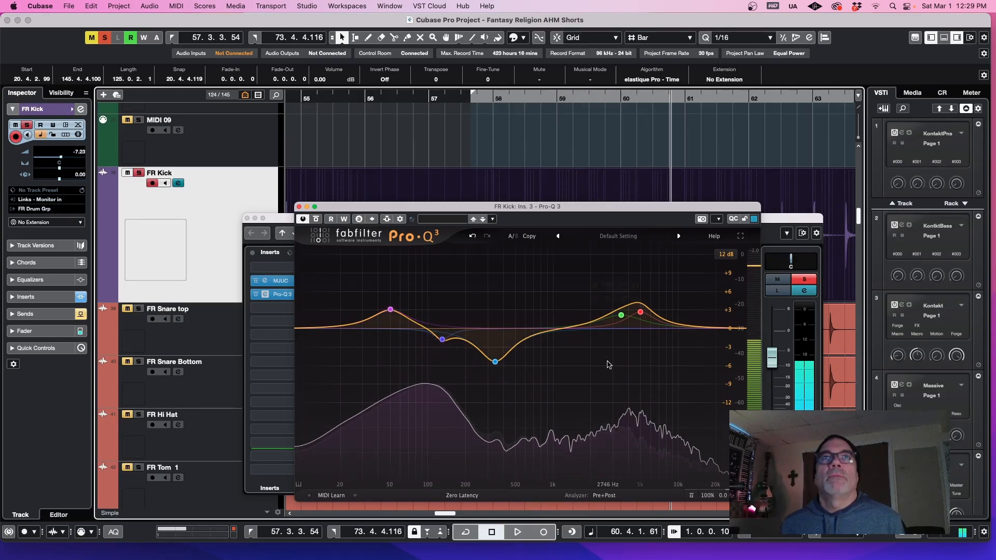
left_click(299, 208)
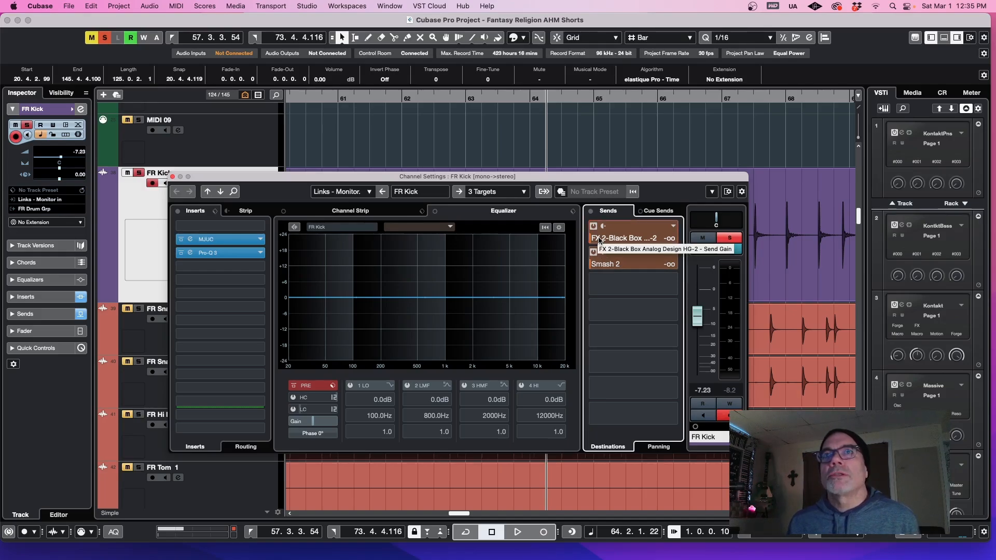
- Raise the kick's FX 2-Black Box send to -33.1 dB and examine the Black Box HG-2's settings
left_click_drag(600, 239, 598, 230)
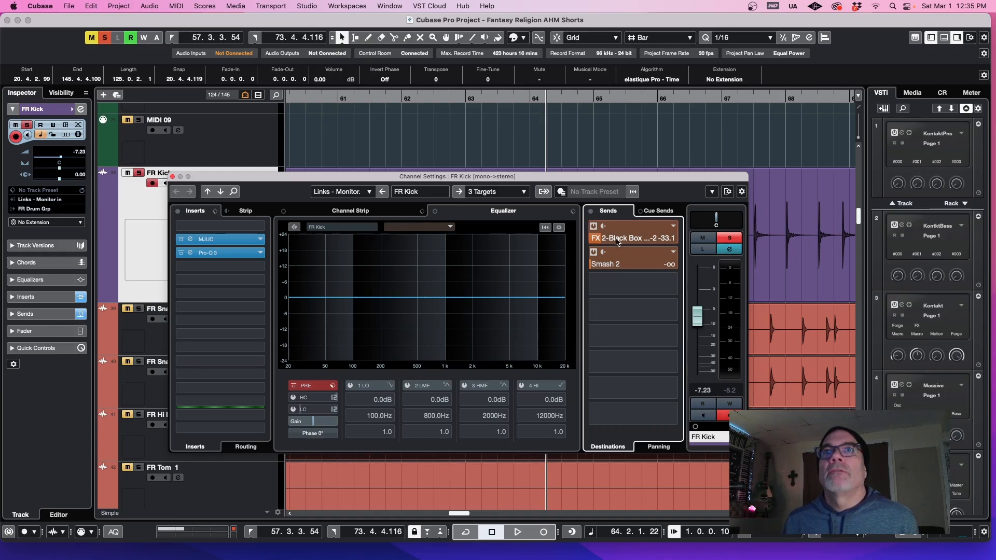
right_click(615, 241)
left_click(540, 237)
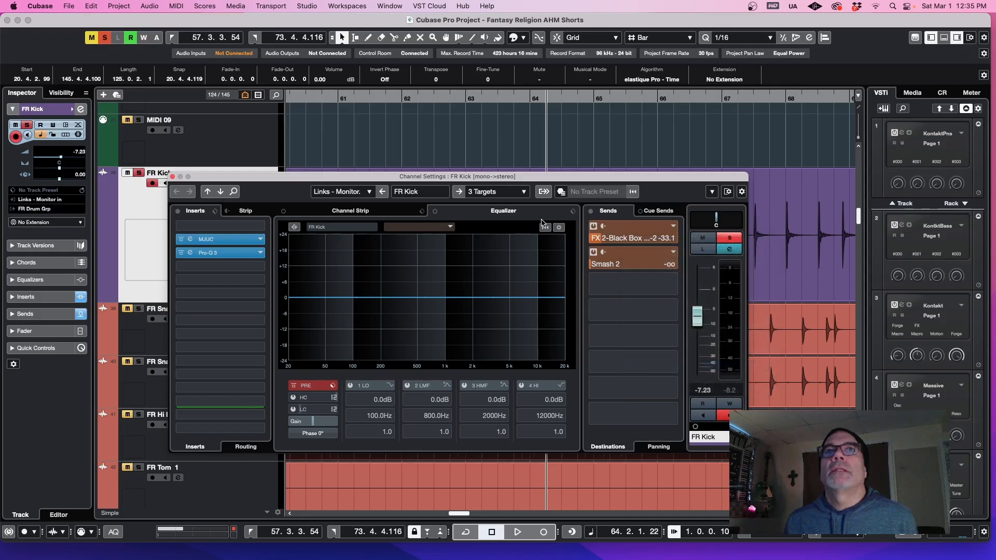
left_click_drag(535, 196, 539, 196)
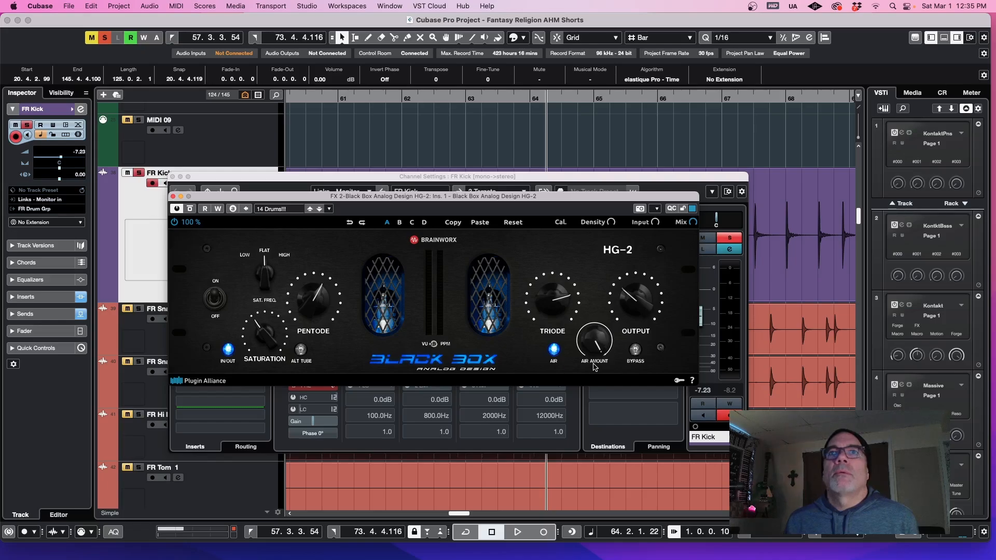
left_click(173, 196)
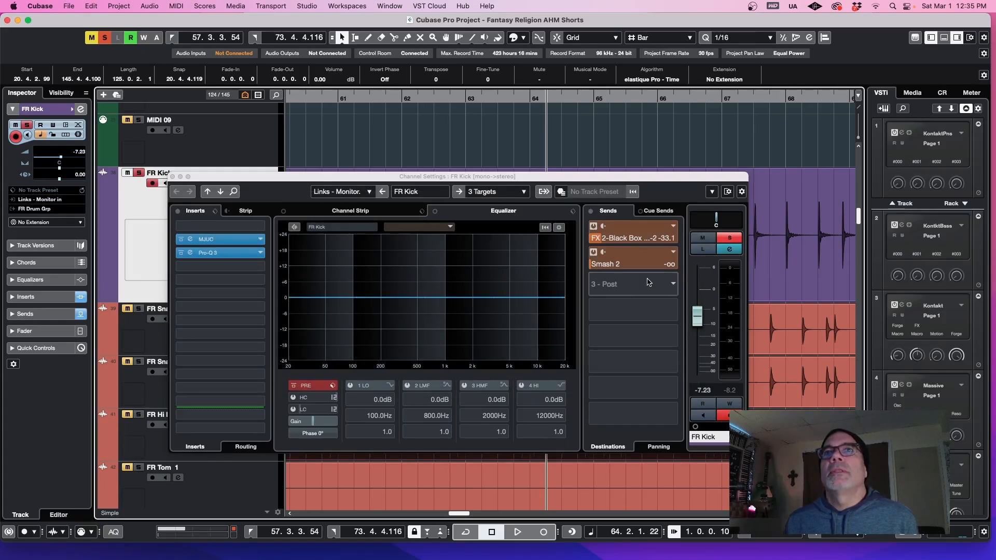
- Raise the kick's FX 2-Black Box send to -3.04 dB during playback
key("space")
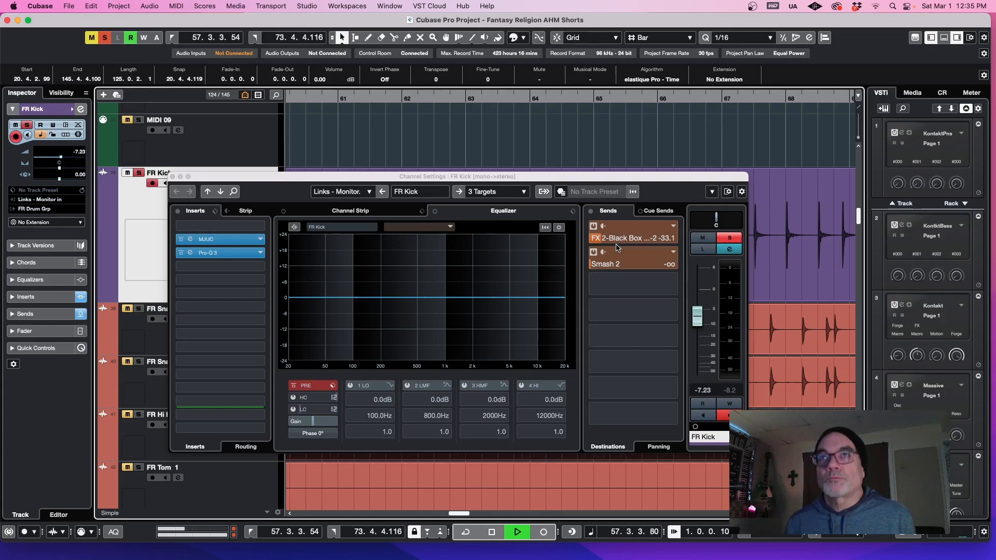
left_click_drag(604, 238, 612, 109)
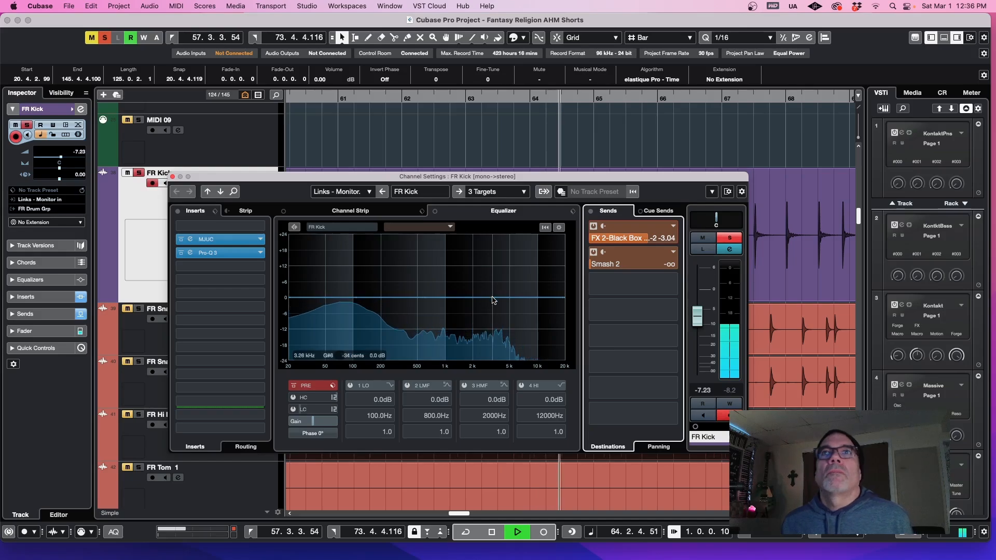
key("space")
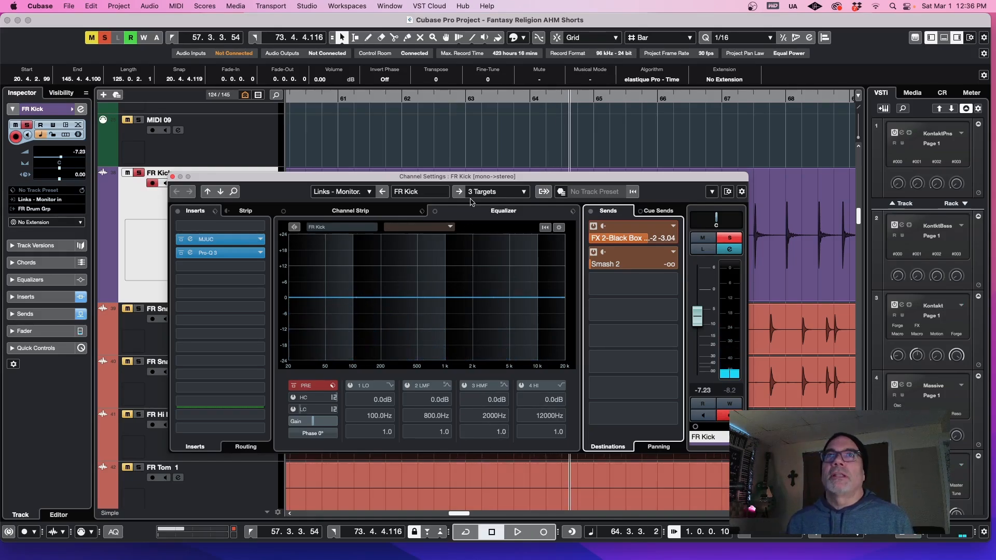
left_click_drag(483, 178, 464, 169)
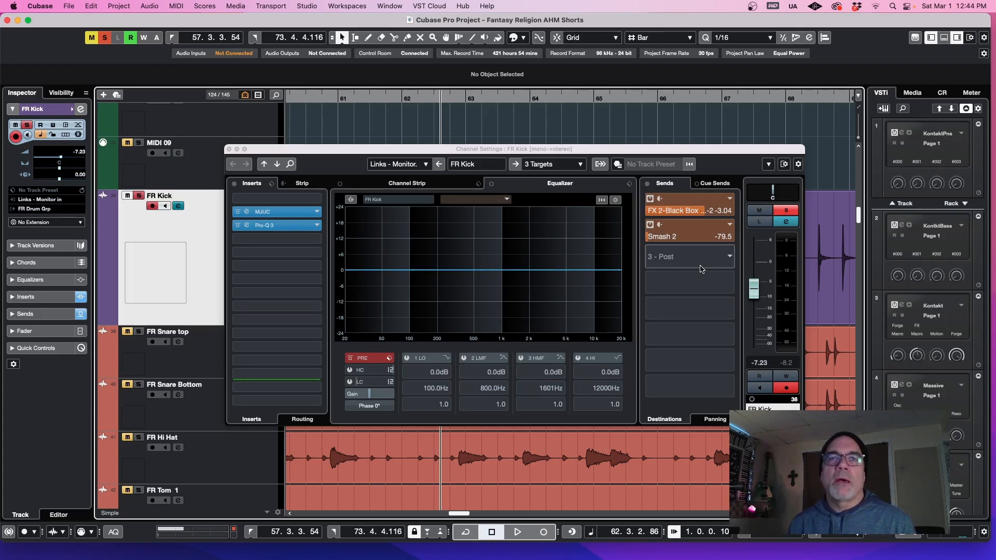
- Examine the Smash 2 group channel's equalizer and the settings of its UADx 1176LN Rev E compressor
scroll(401, 462, "down", 10)
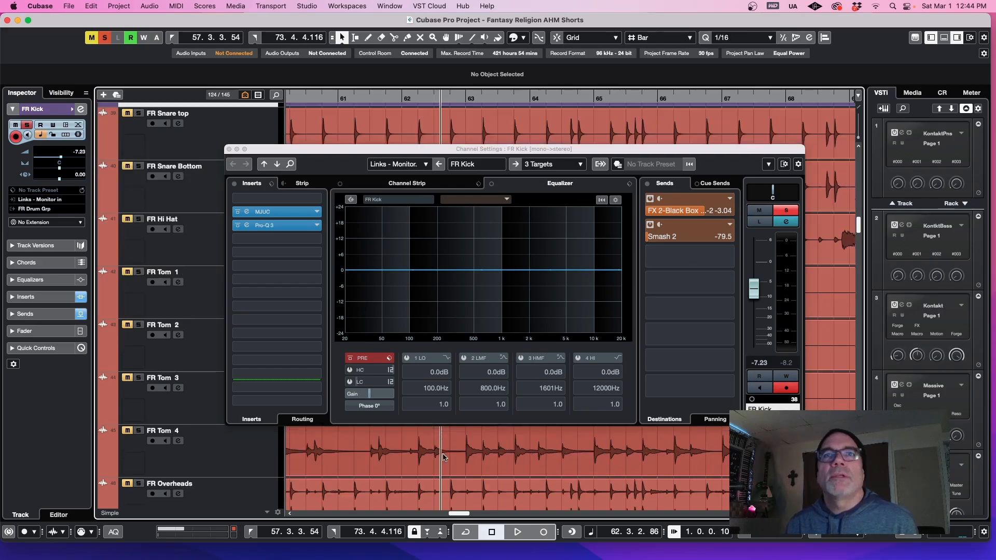
scroll(400, 462, "down", 3)
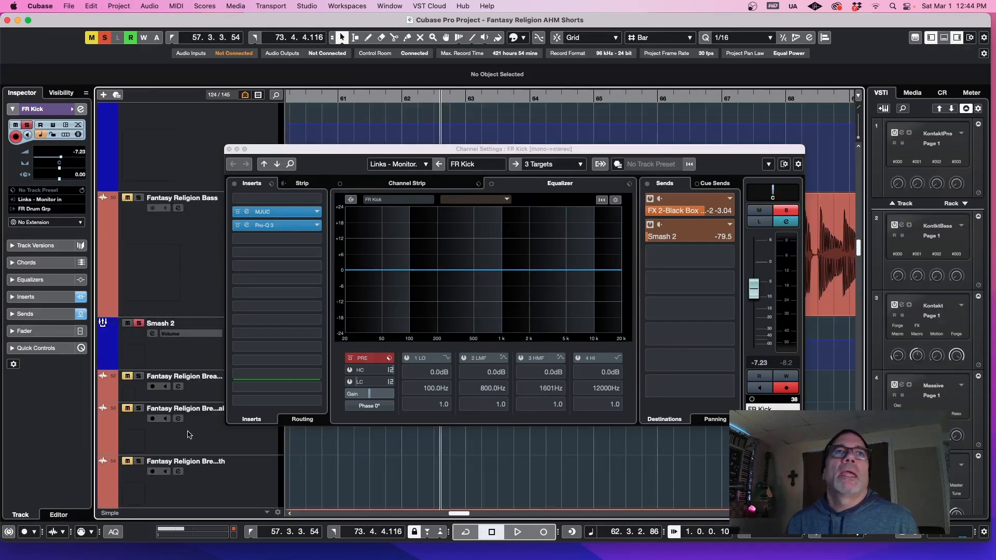
left_click(155, 345)
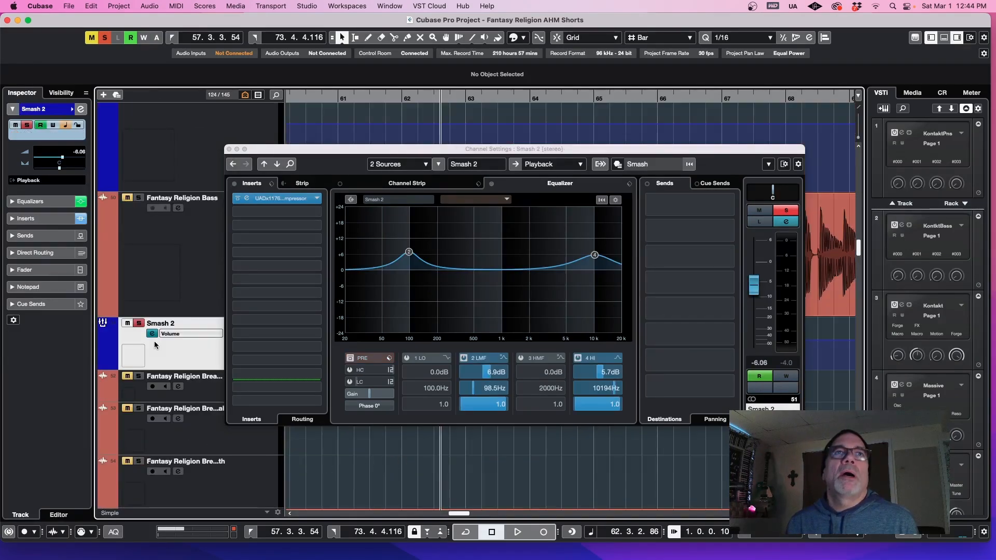
left_click(272, 198)
left_click_drag(485, 243, 482, 239)
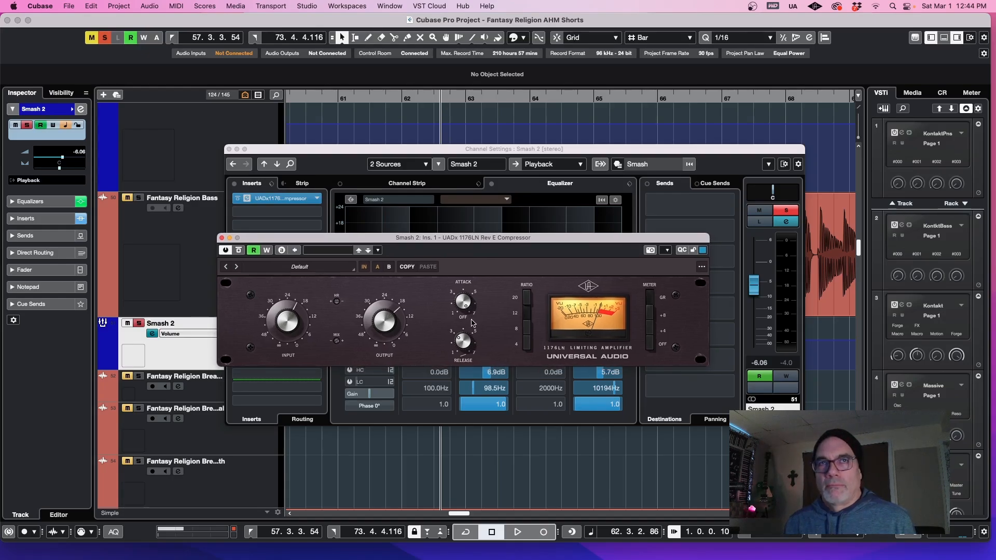
left_click(222, 238)
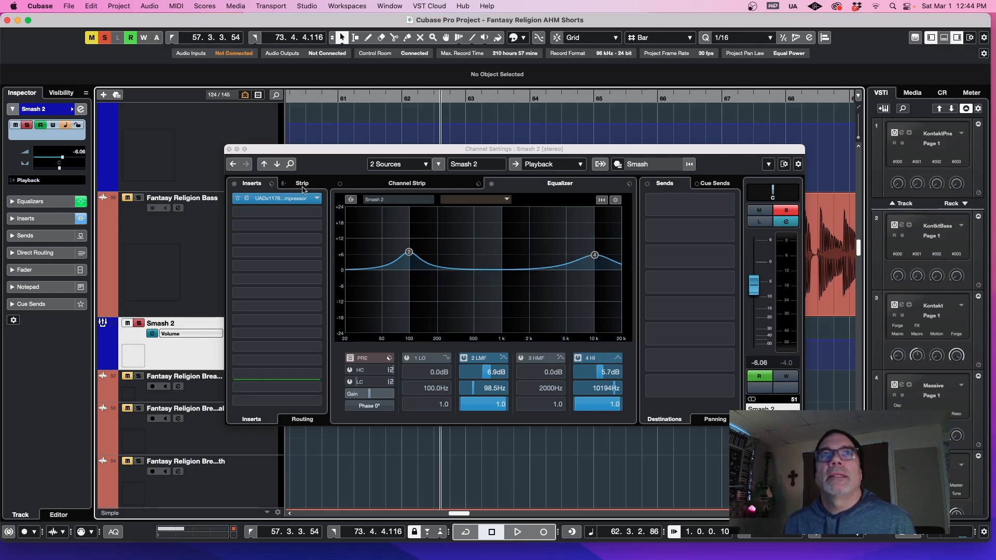
left_click(229, 150)
scroll(254, 207, "up", 15)
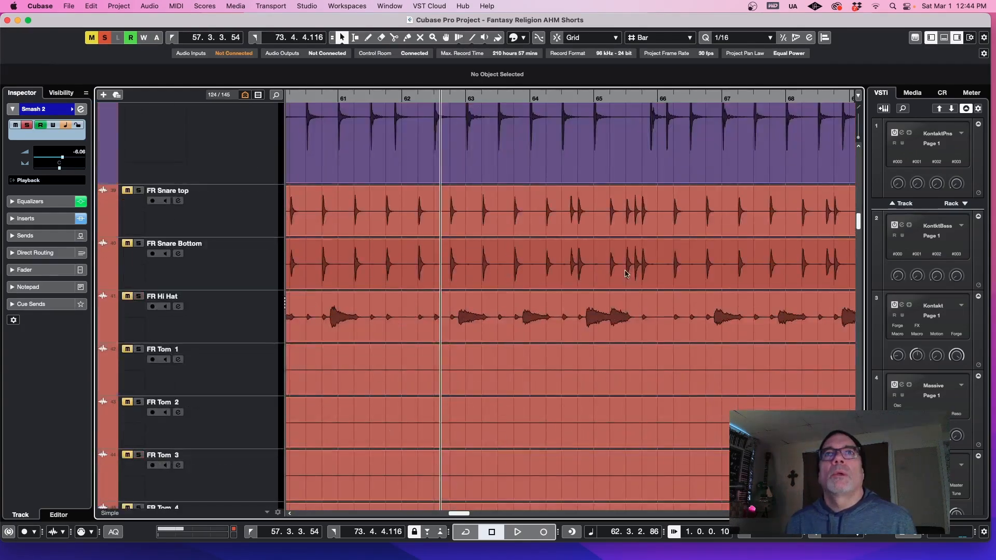
left_click(254, 190)
left_click(177, 129)
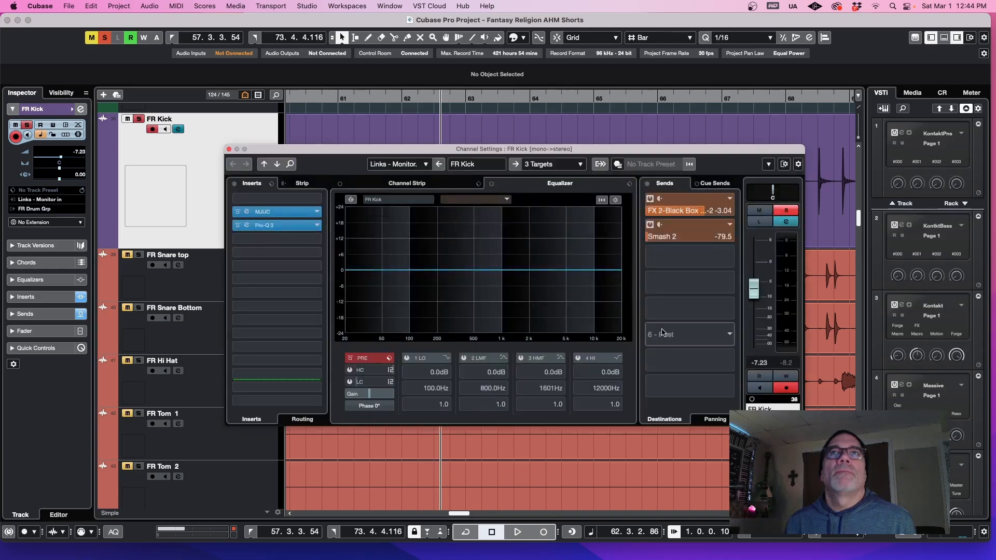
left_click_drag(664, 153, 660, 178)
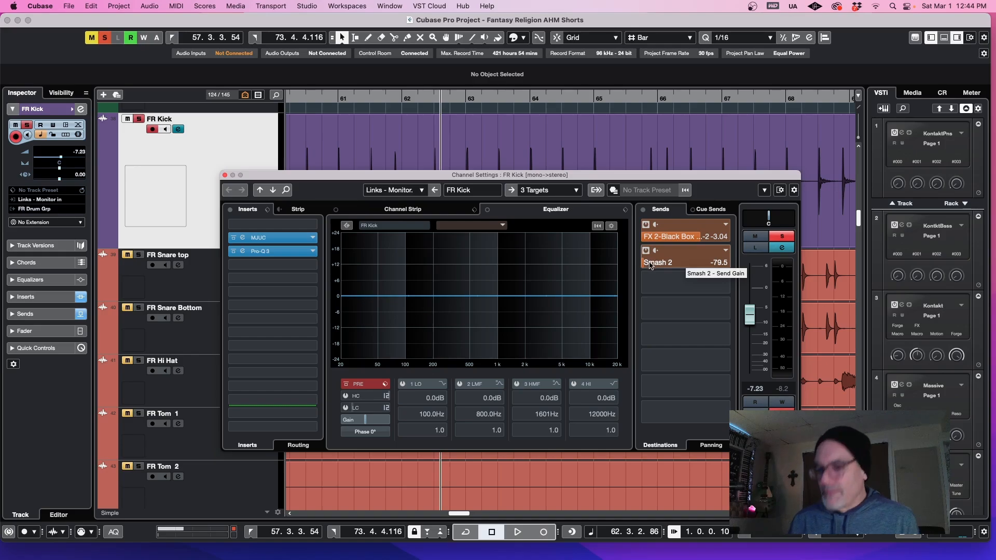
key("space")
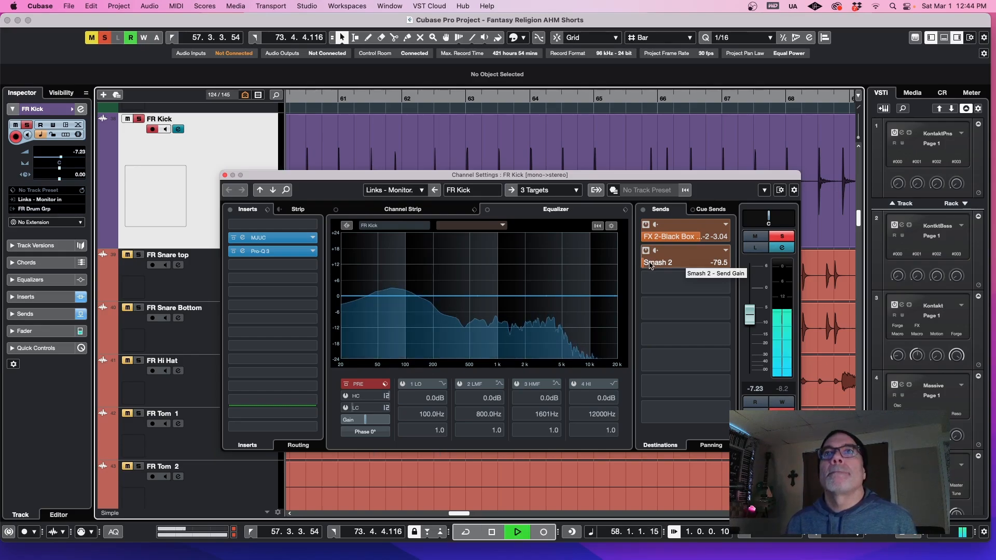
left_click_drag(650, 262, 658, 177)
key("space")
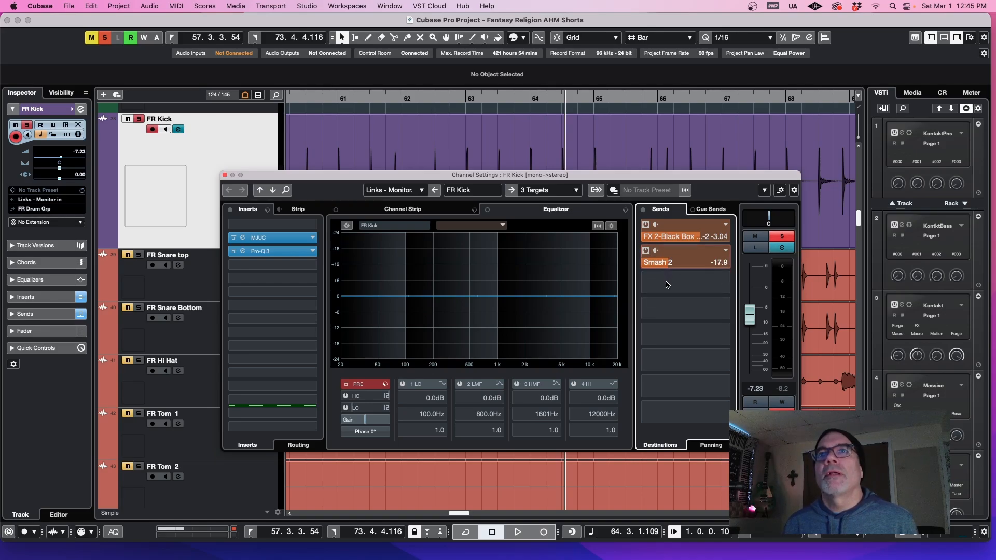
scroll(664, 270, "down", 2)
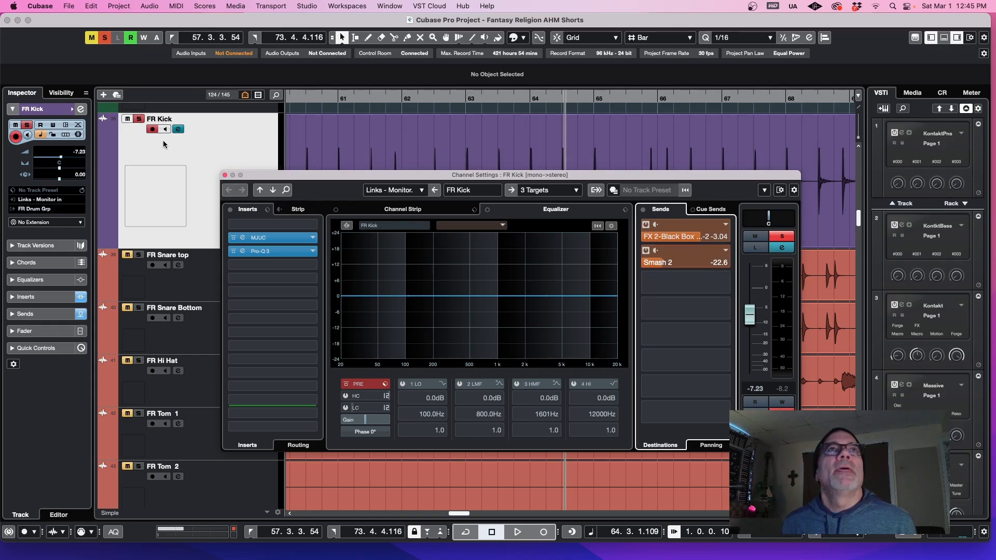
- Unsolo the FR Kick track, close its channel settings, and play the kick in the full mix
left_click(138, 118)
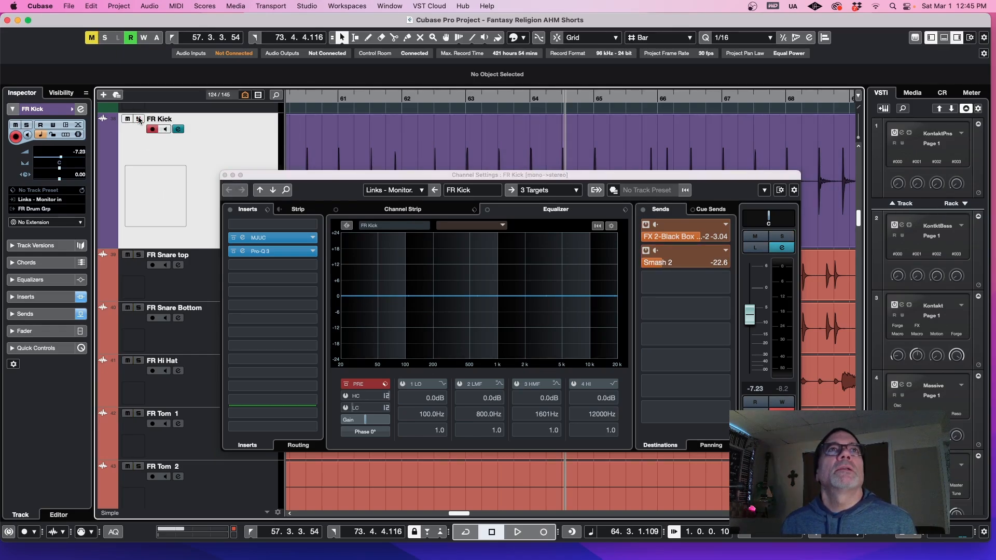
left_click(225, 174)
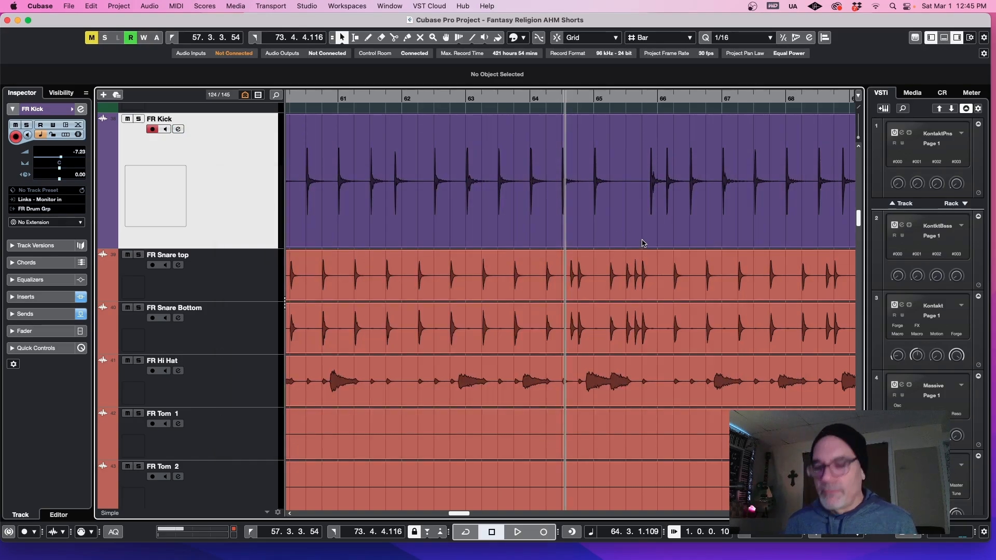
key("space")
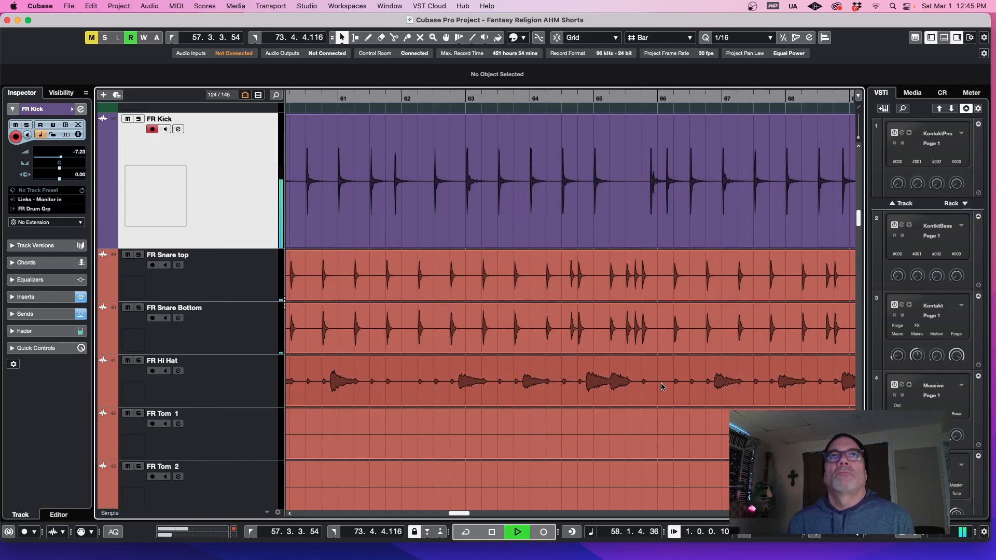